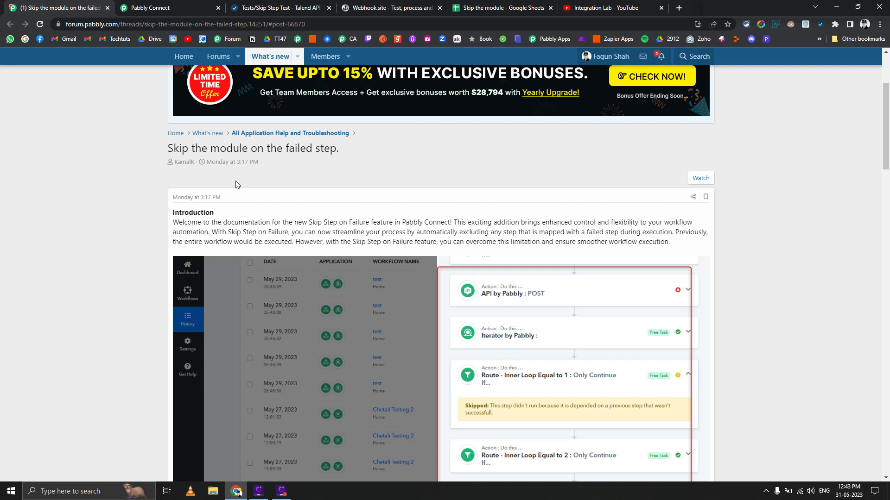
Read the introduction and getting-started notes of the forum thread on skipping a module on a failed step.
scroll(99, 209, down, 3)
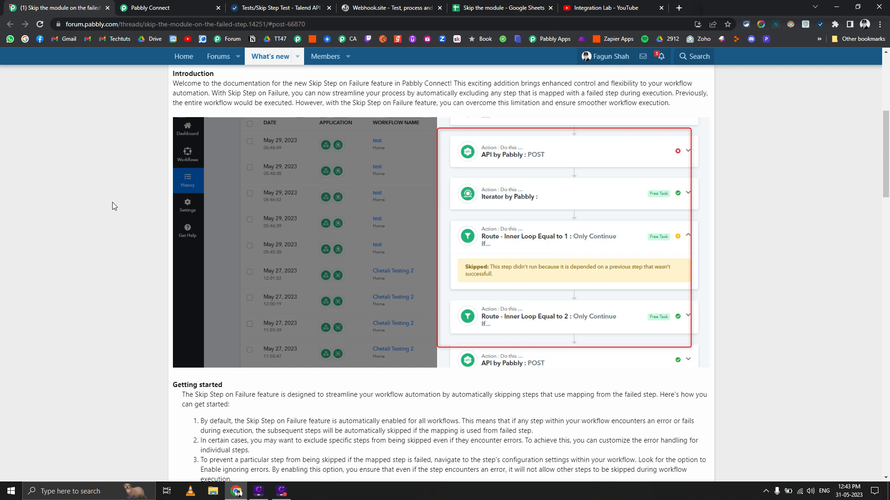
scroll(110, 204, down, 3)
scroll(107, 210, up, 3)
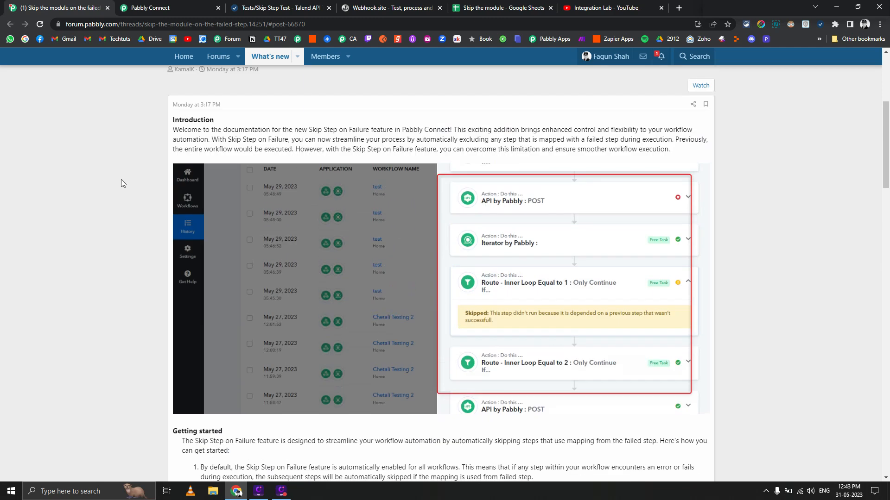
Switch to the Pabbly Connect workflow and review the Email and Marks fields received by the webhook trigger.
click(153, 7)
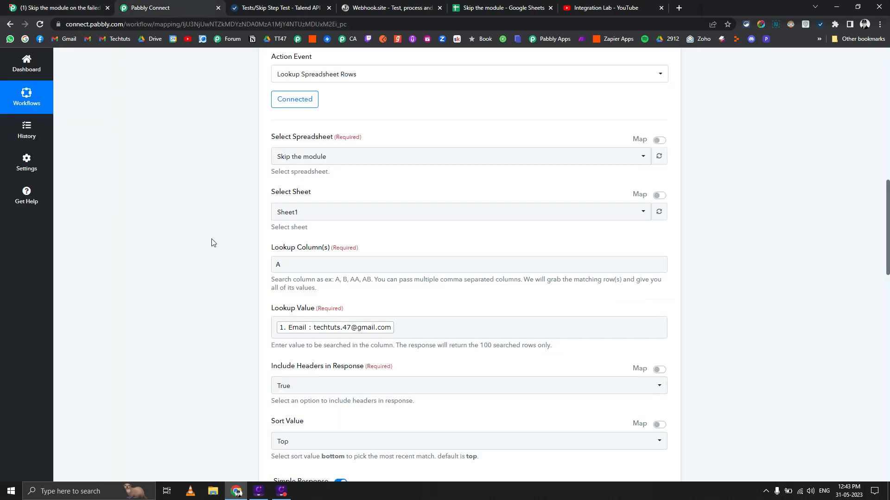
scroll(221, 260, up, 10)
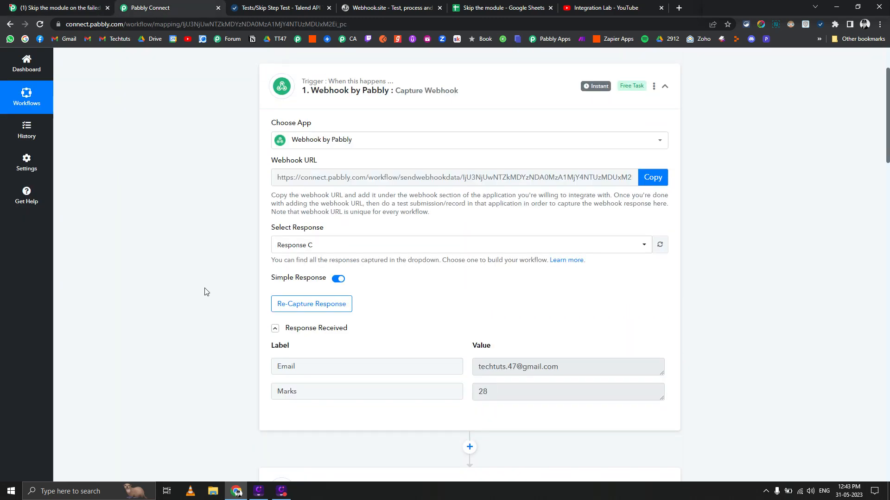
scroll(274, 289, down, 2)
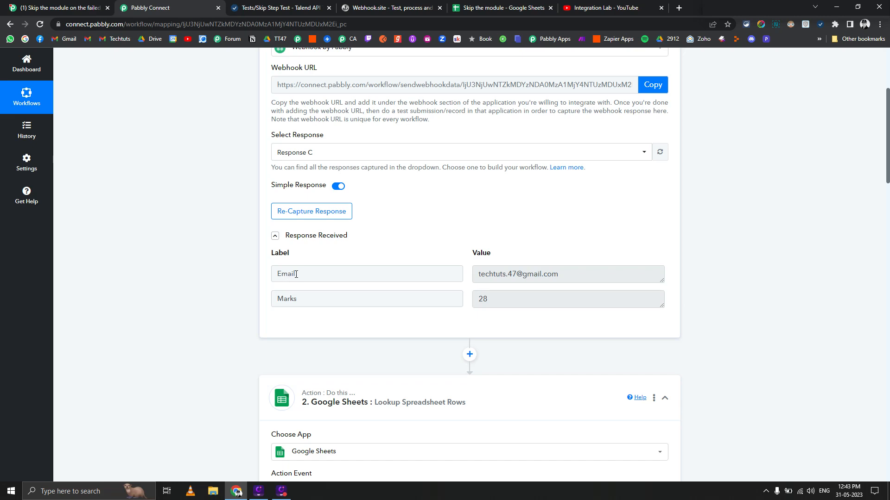
drag(296, 274, 237, 274)
click(233, 261)
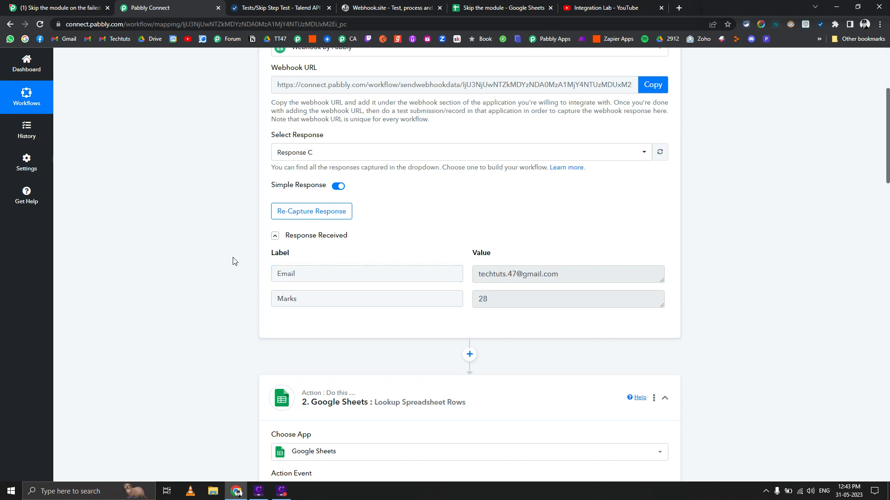
Review the Lookup Spreadsheet Rows settings and expand the received response to inspect its RowIndex field.
scroll(227, 278, down, 7)
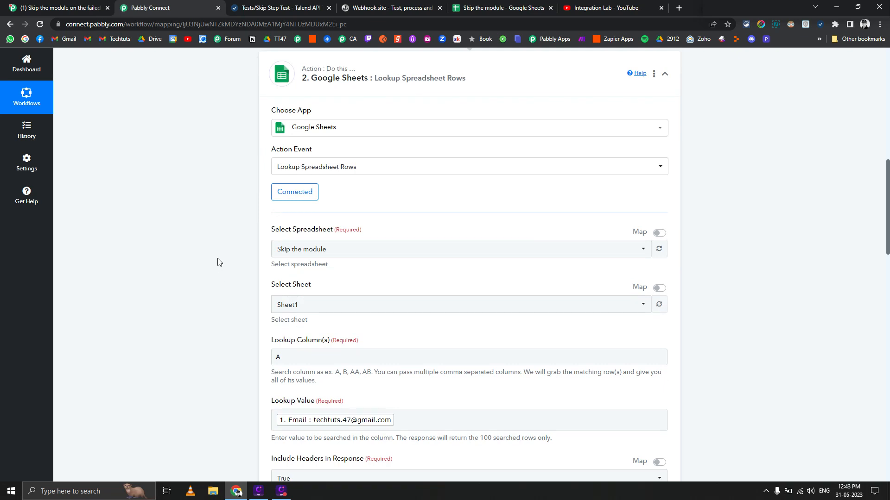
scroll(218, 263, down, 1)
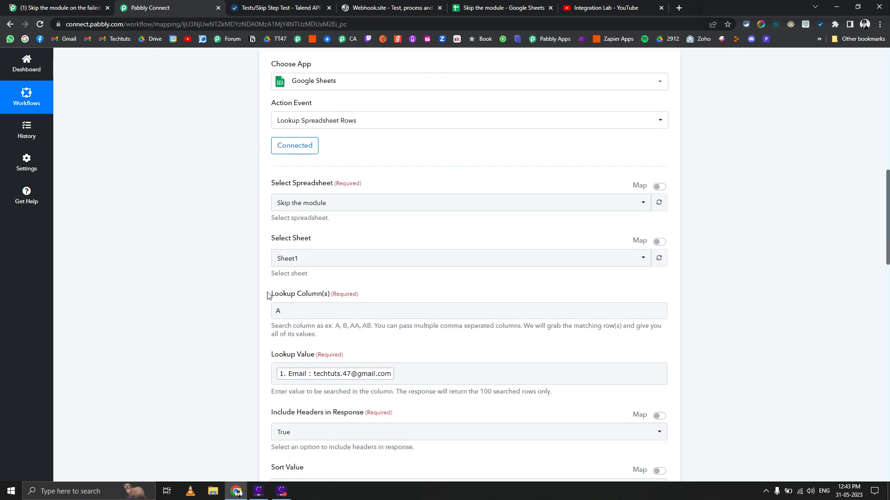
scroll(231, 276, down, 5)
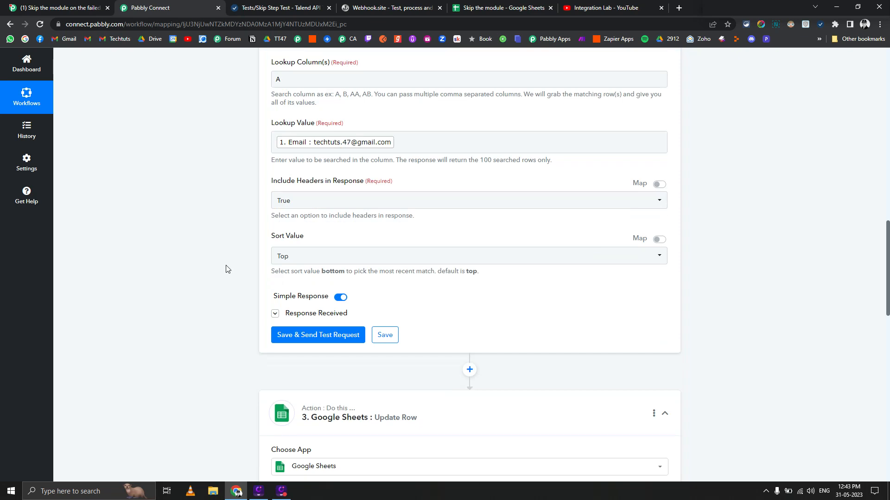
click(275, 314)
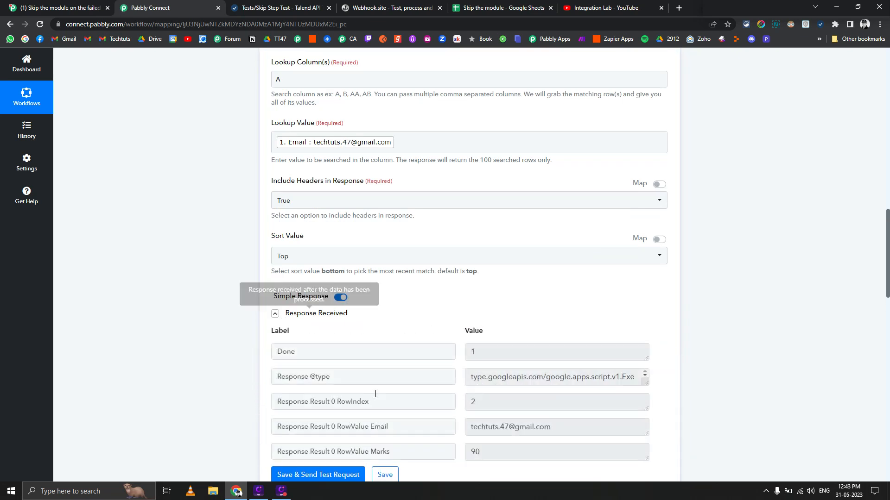
drag(370, 403, 222, 393)
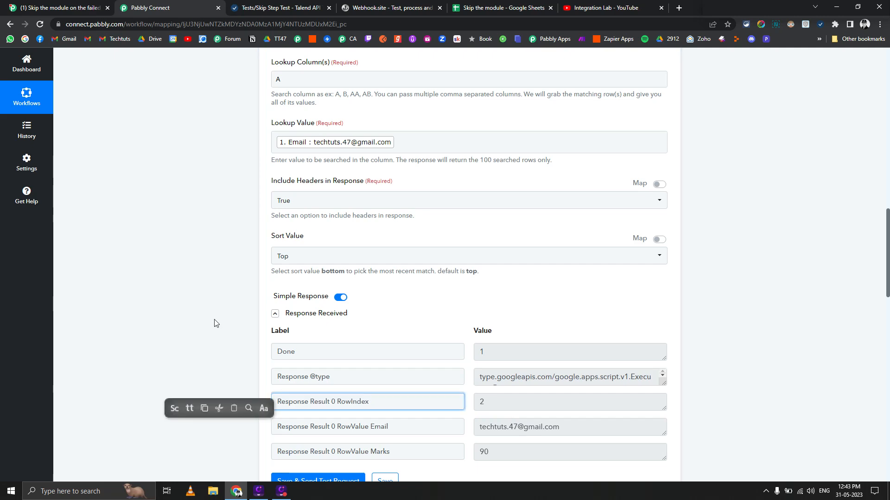
Review the row index, email and marks mappings in the Google Sheets Update Row step.
scroll(217, 315, down, 9)
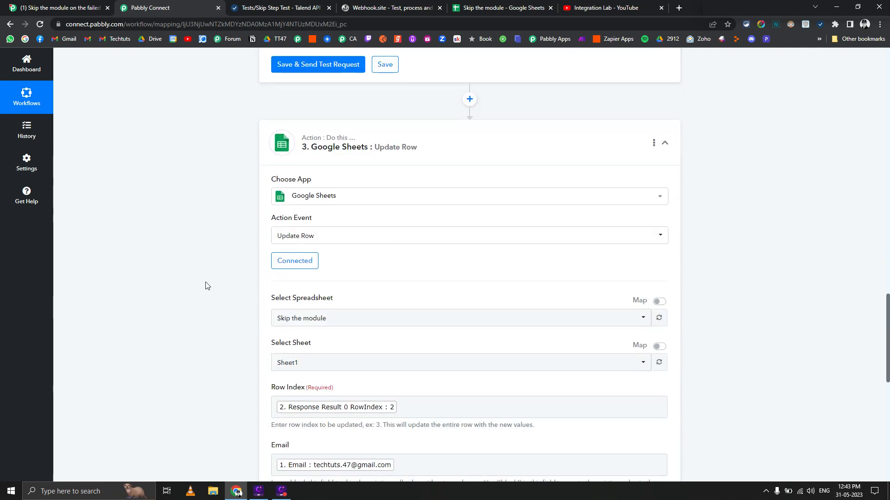
scroll(207, 286, down, 4)
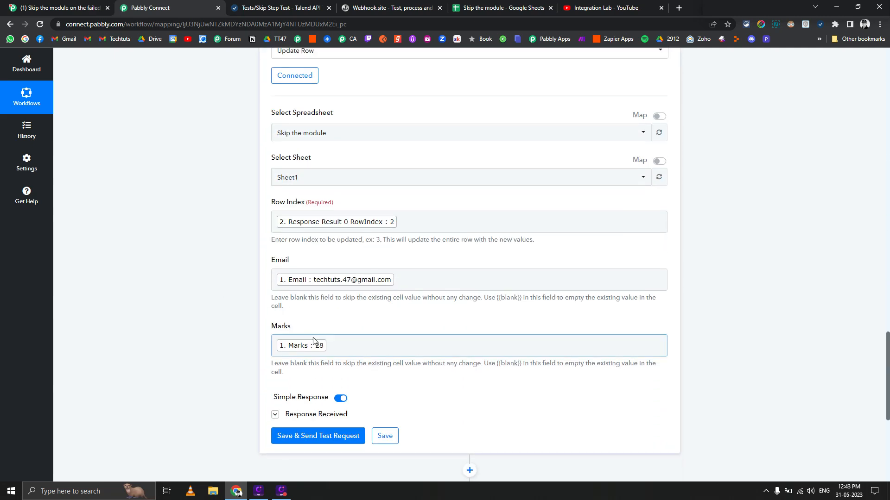
scroll(199, 294, down, 1)
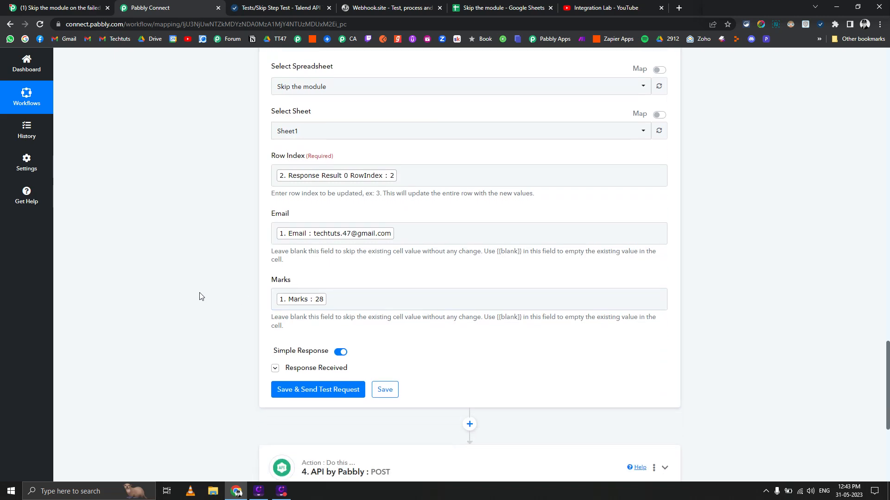
Go back to the Lookup Spreadsheet Rows step and examine the email mapped as its lookup value.
scroll(201, 296, up, 6)
scroll(199, 297, up, 7)
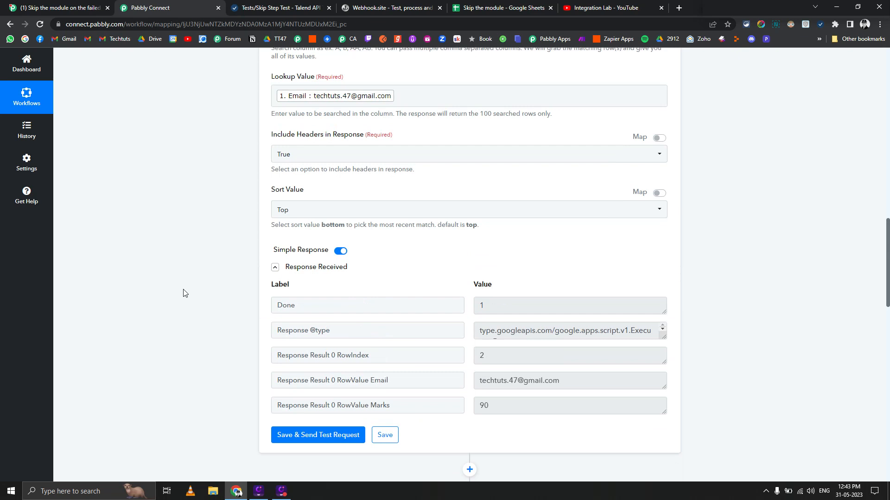
scroll(197, 297, up, 5)
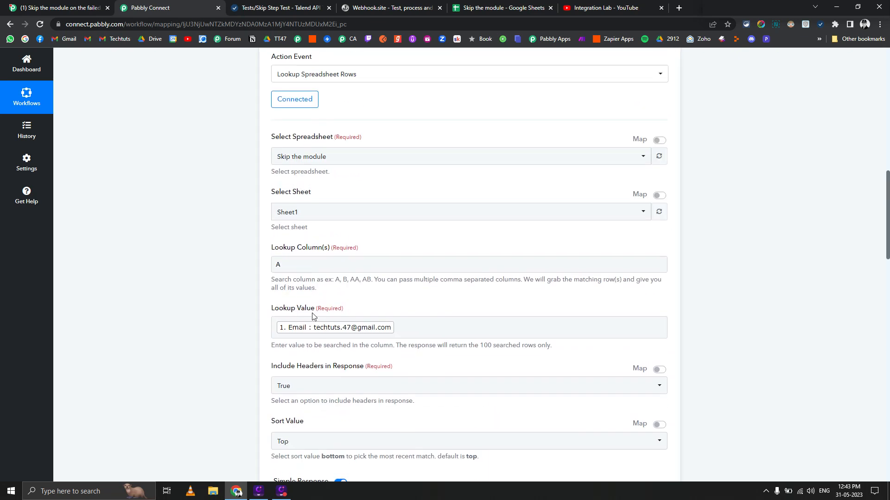
click(380, 330)
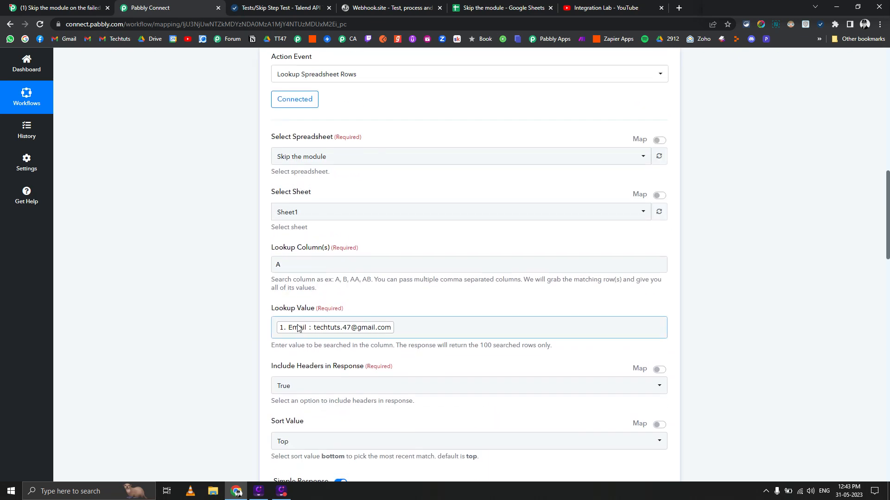
scroll(297, 324, up, 5)
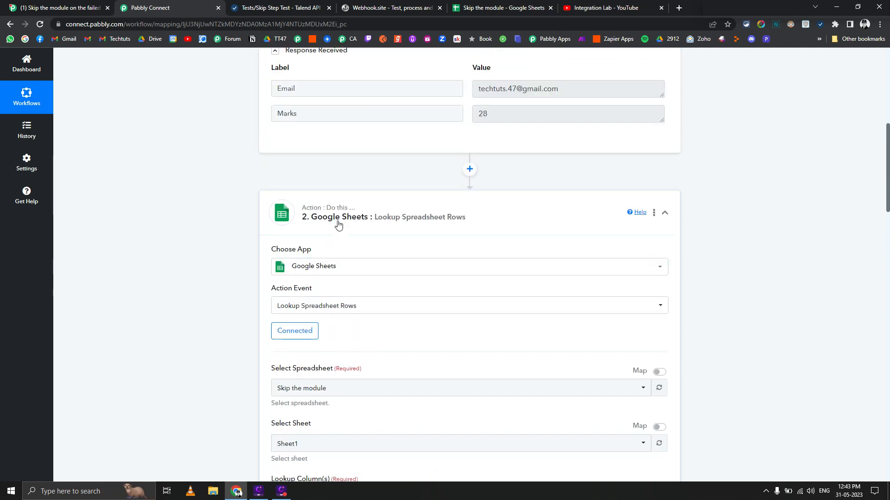
Collapse both Google Sheets action steps to view the workflow outline, and reopen the Update Row step.
click(344, 216)
click(315, 296)
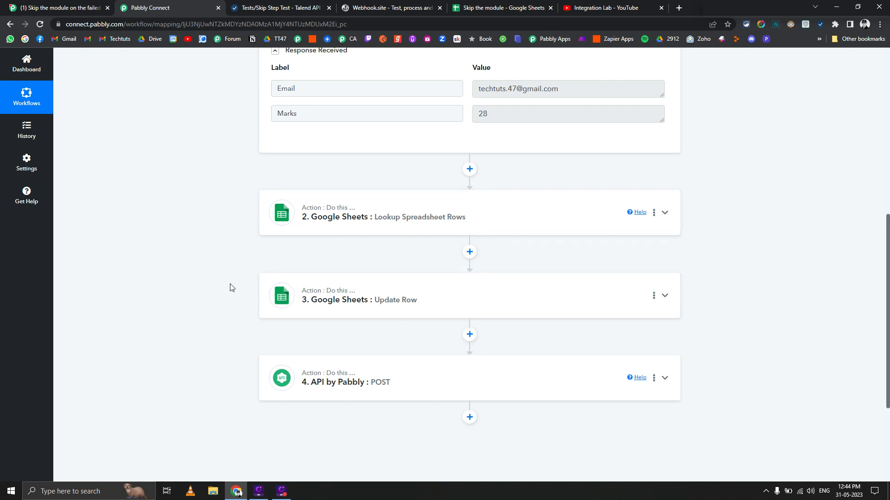
click(321, 302)
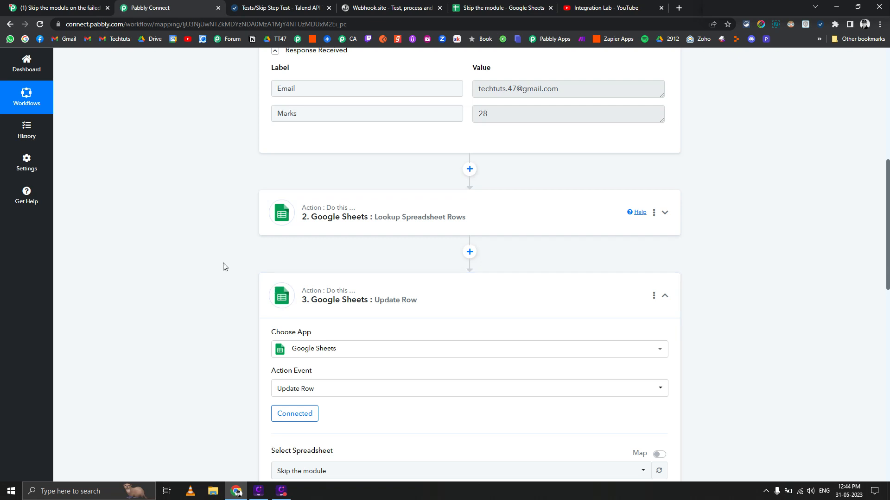
Reopen the Lookup Spreadsheet Rows step and examine its lookup value, its response and the webhook trigger's fields.
click(323, 231)
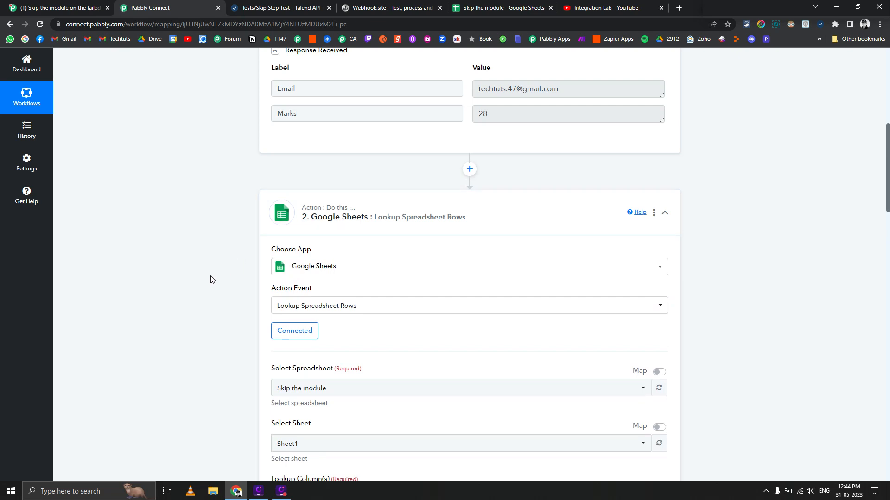
scroll(211, 279, down, 5)
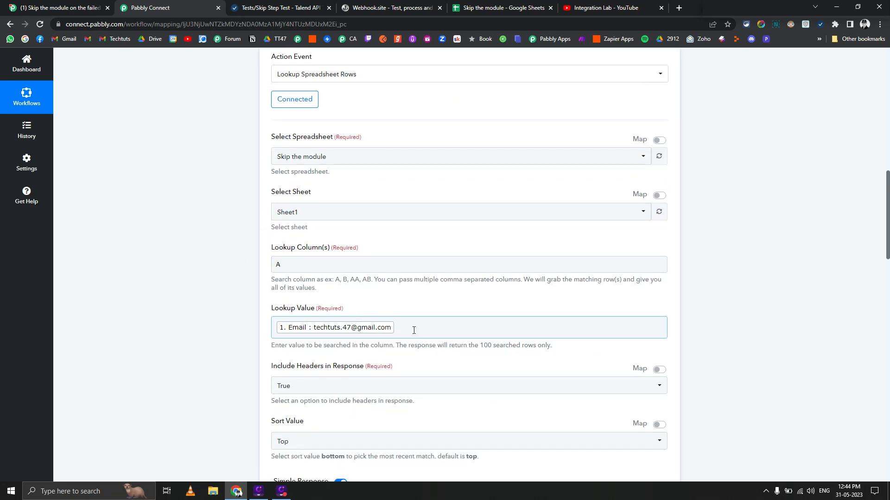
scroll(414, 330, down, 2)
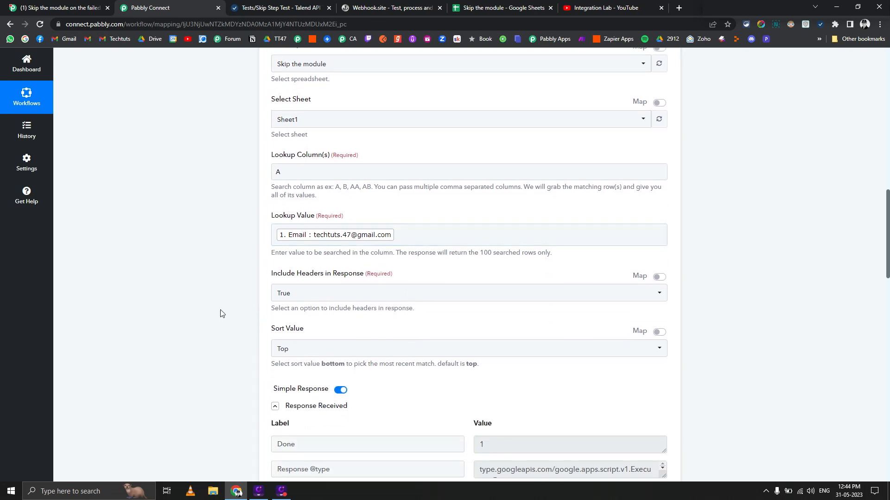
scroll(220, 314, down, 3)
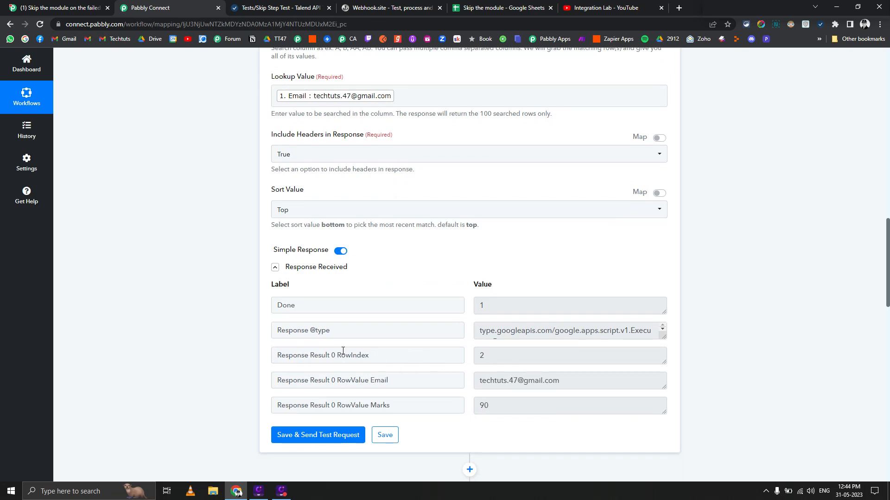
scroll(343, 351, up, 4)
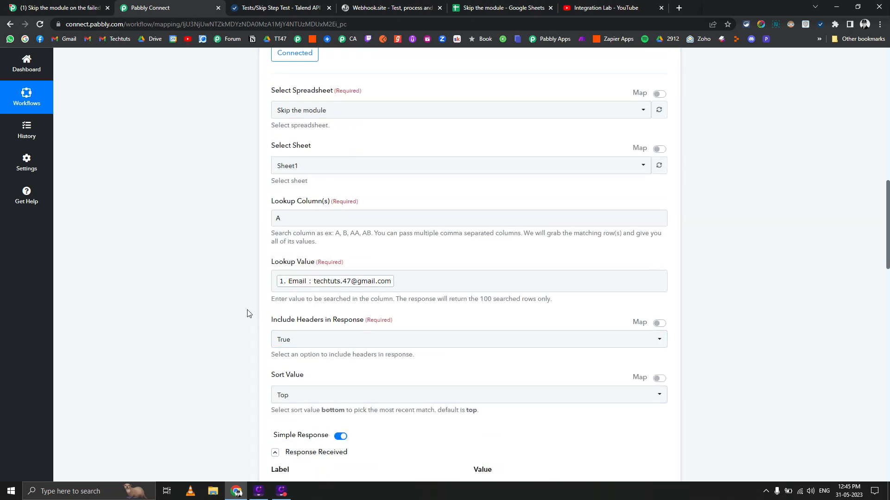
scroll(249, 312, up, 7)
scroll(248, 313, up, 4)
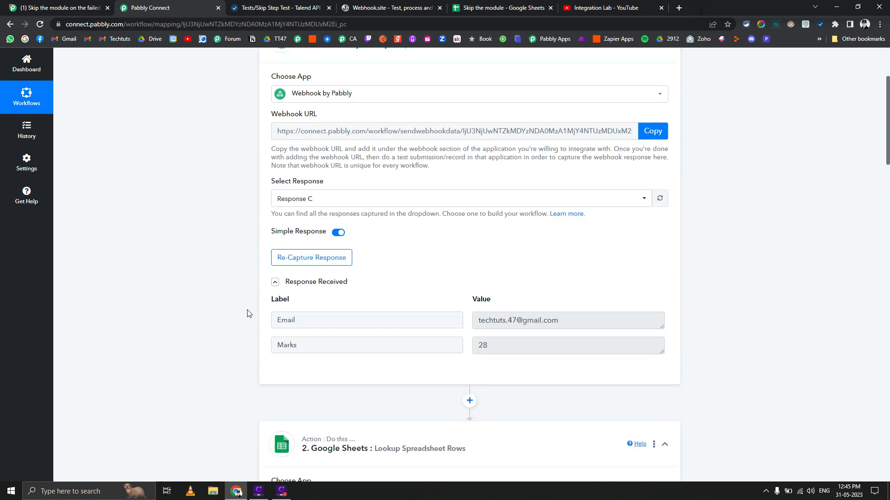
In Talend API Tester, remove the extra digit from the Skip Step Test body's email address, set marks to 35 and send the request.
click(300, 4)
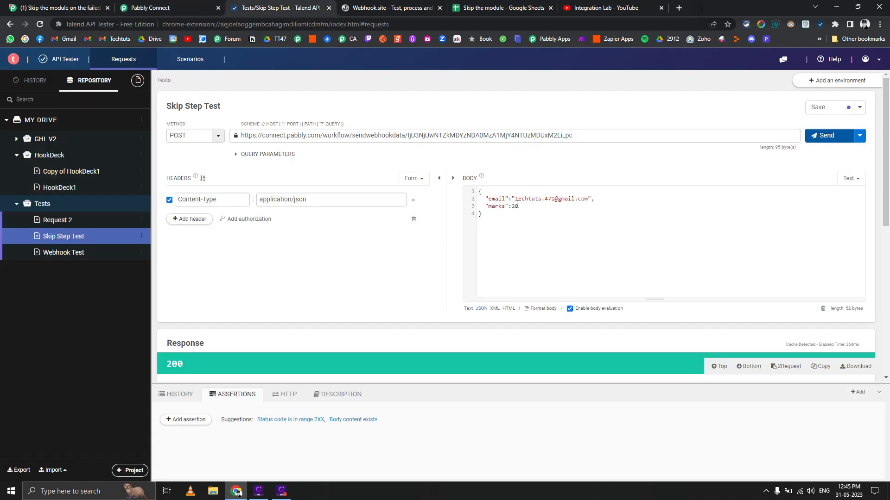
click(553, 201)
key(BackSpace)
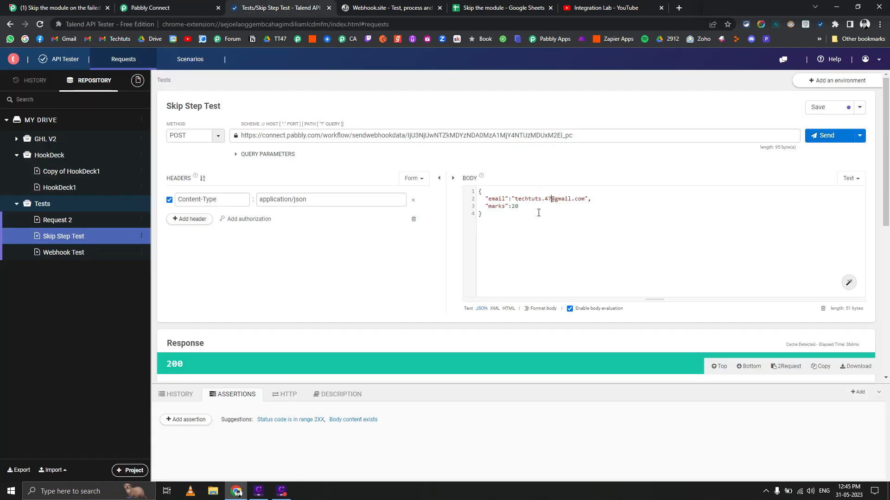
key(BackSpace)
click(482, 8)
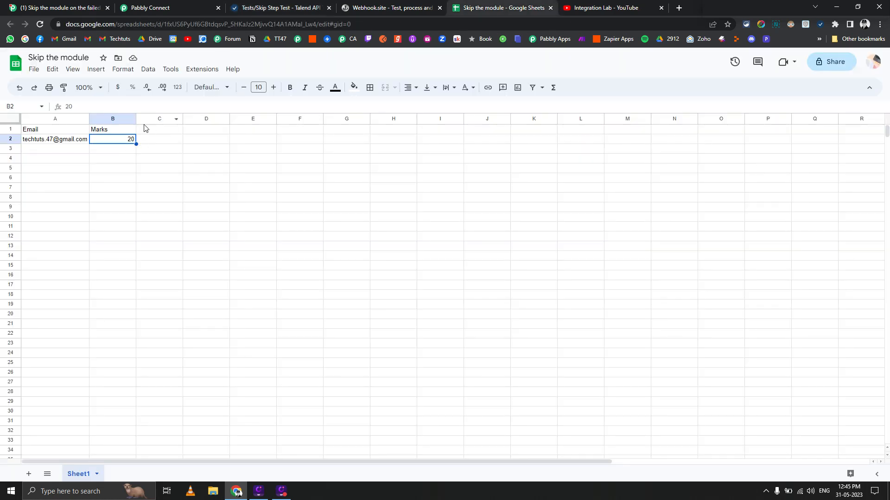
click(284, 8)
click(825, 136)
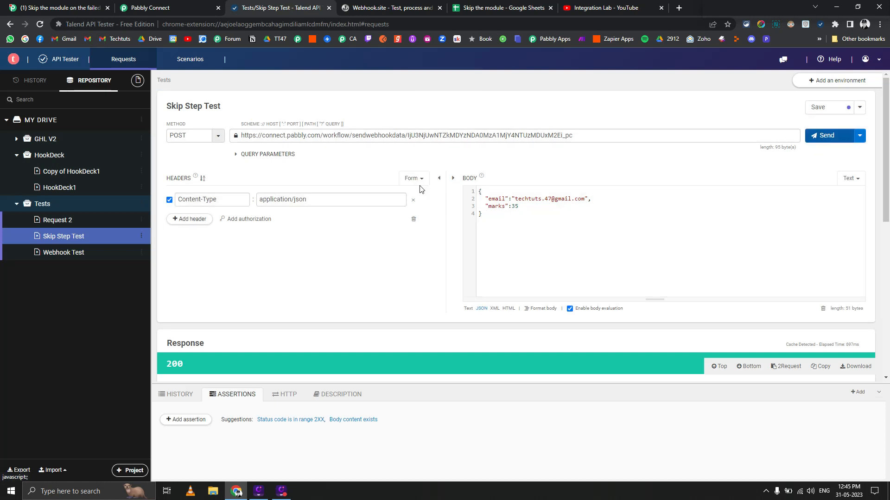
Check the marks in the Skip the module Google Sheet and the request on Webhook.site, and return to the Pabbly Connect workflow.
click(490, 8)
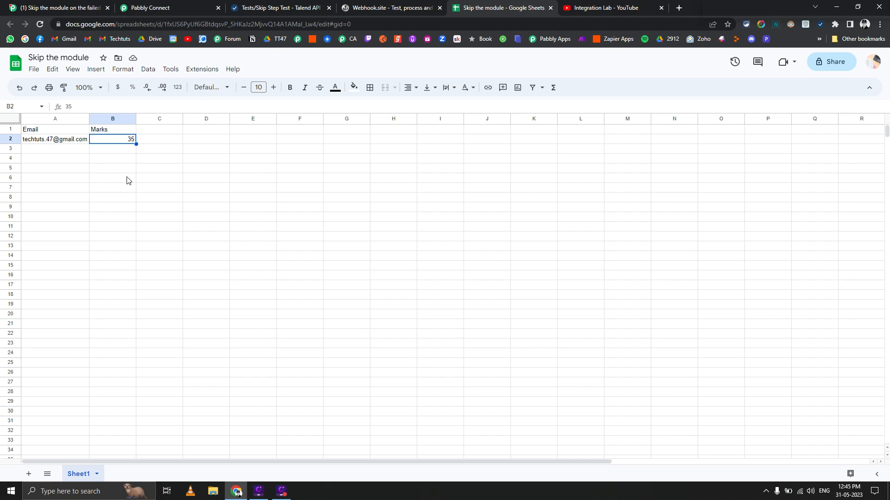
click(358, 6)
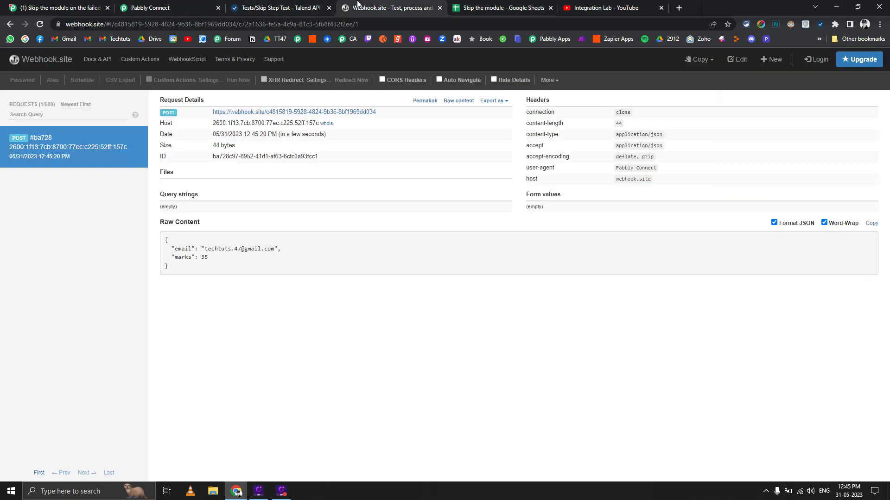
click(191, 5)
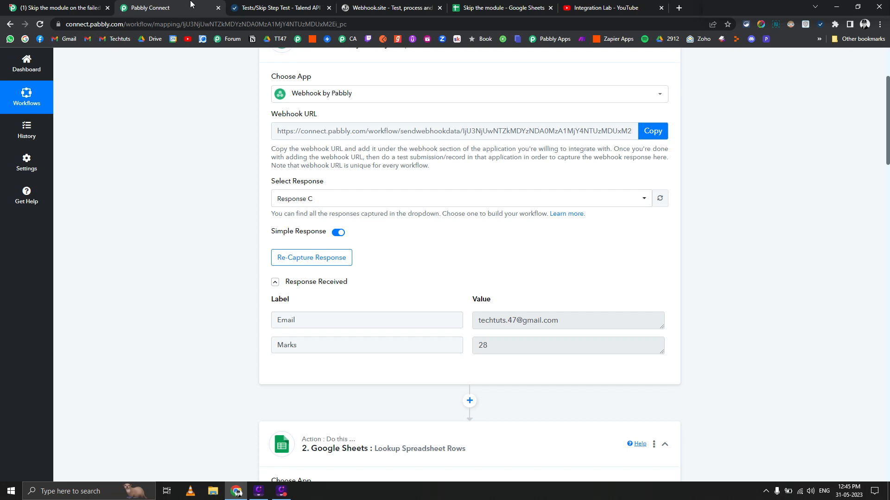
Switch to Talend API Tester and rename the email key in the Skip Step Test body to email1.
click(256, 6)
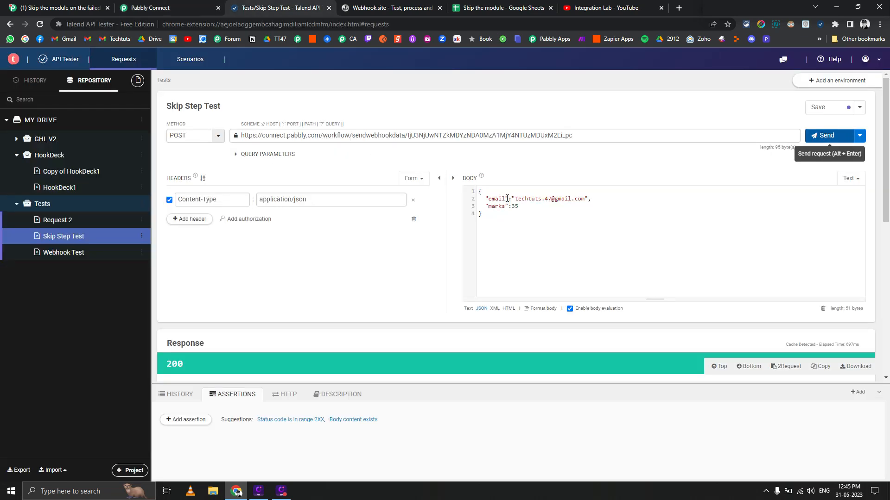
text(1)
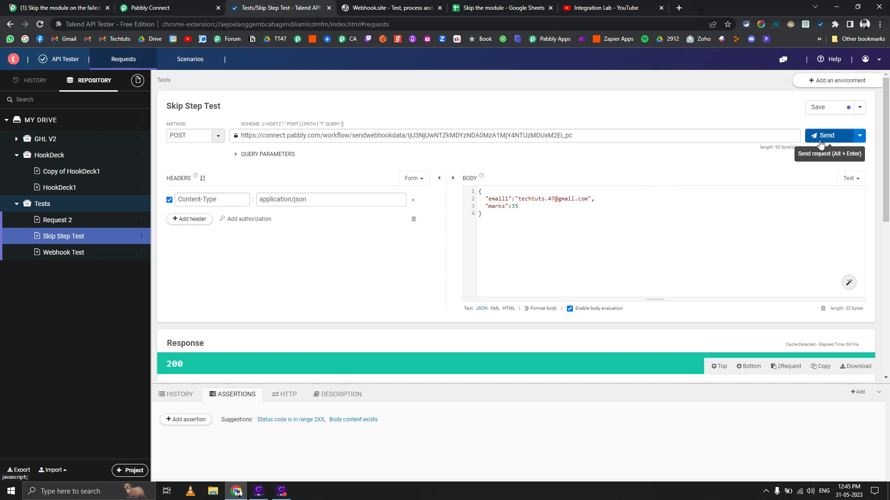
Send the Skip Step Test request, switch to Pabbly Connect's Task History, refresh it and open the newest execution.
click(820, 139)
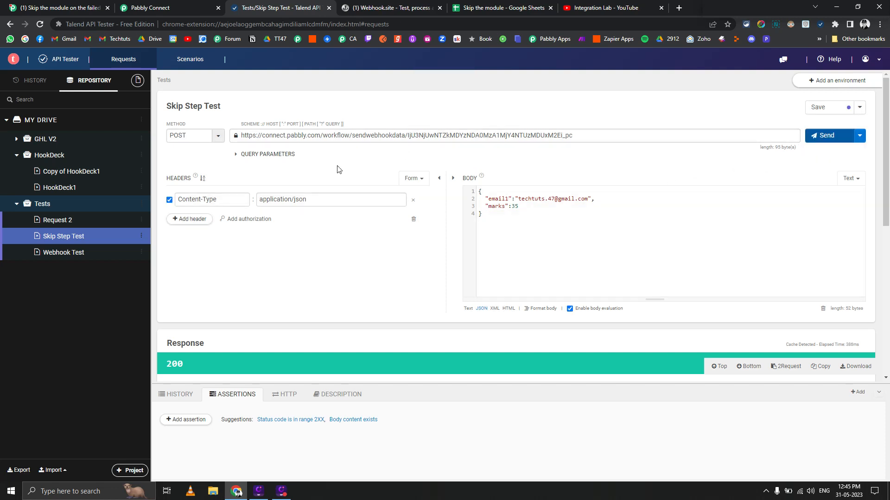
click(148, 8)
click(35, 135)
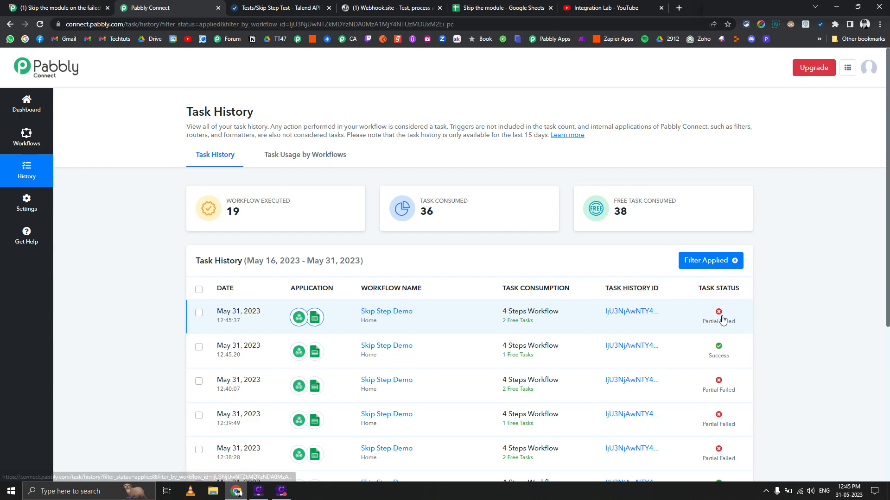
click(644, 311)
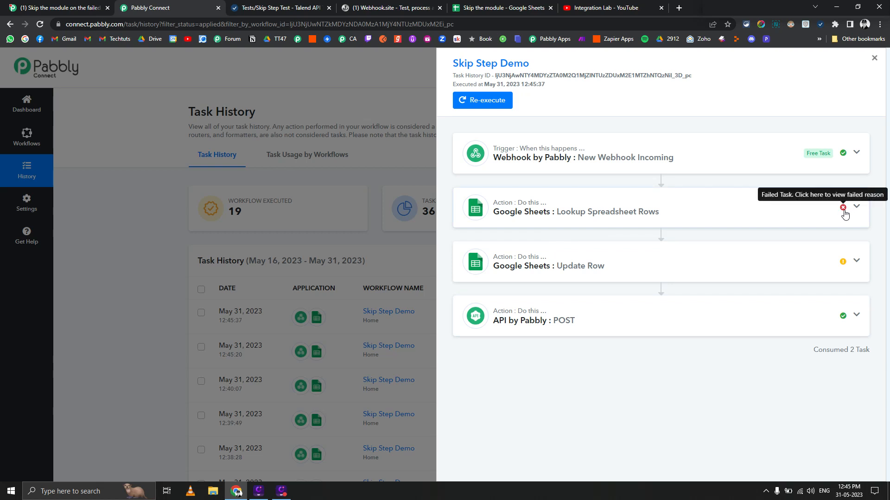
Examine the execution's Lookup Spreadsheet Rows response, Update Row status and API POST data in and out, then close its details.
click(610, 215)
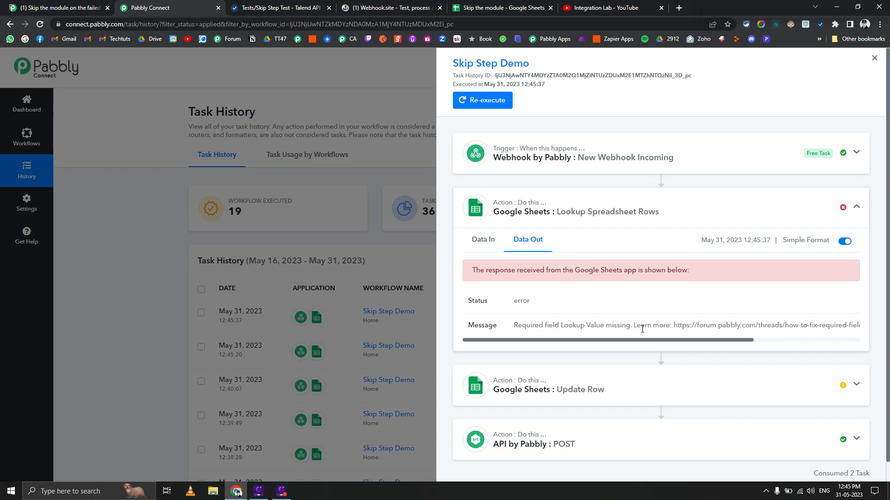
click(606, 212)
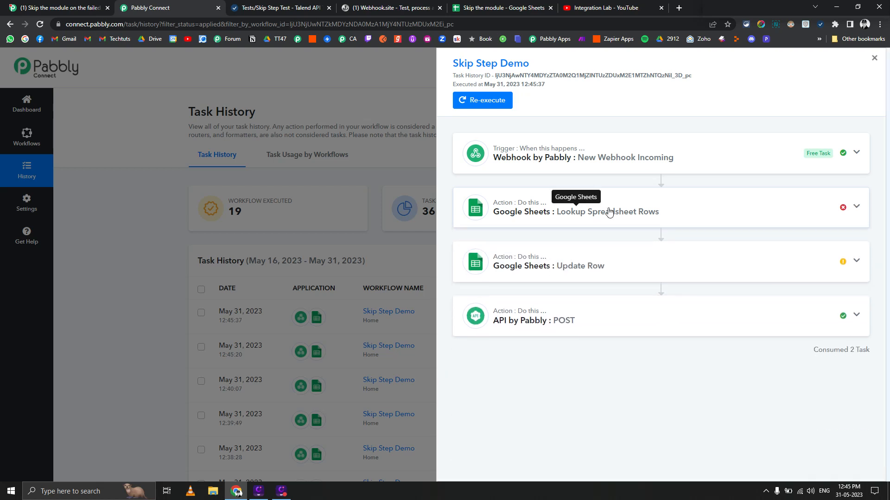
click(592, 260)
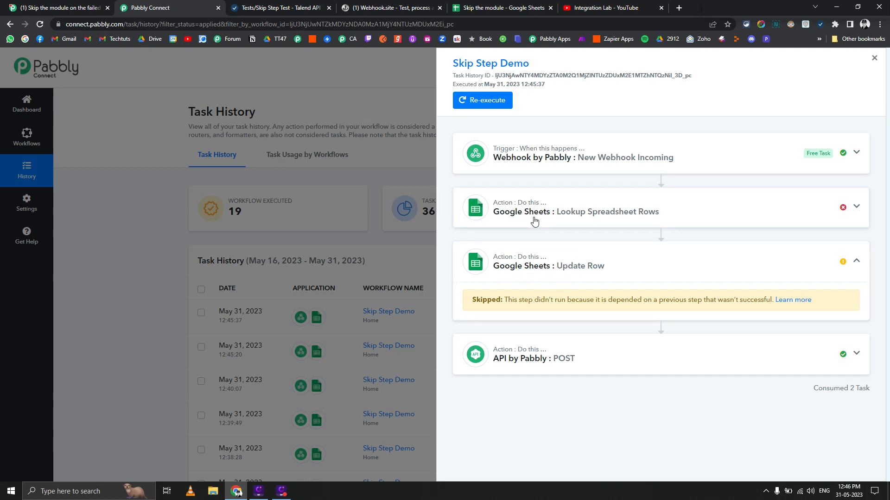
mouse_move(842, 267)
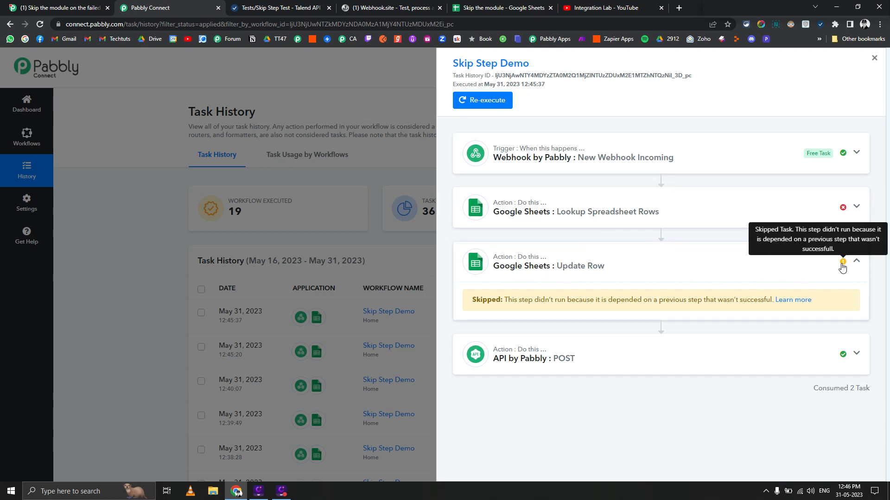
click(533, 360)
scroll(509, 343, down, 1)
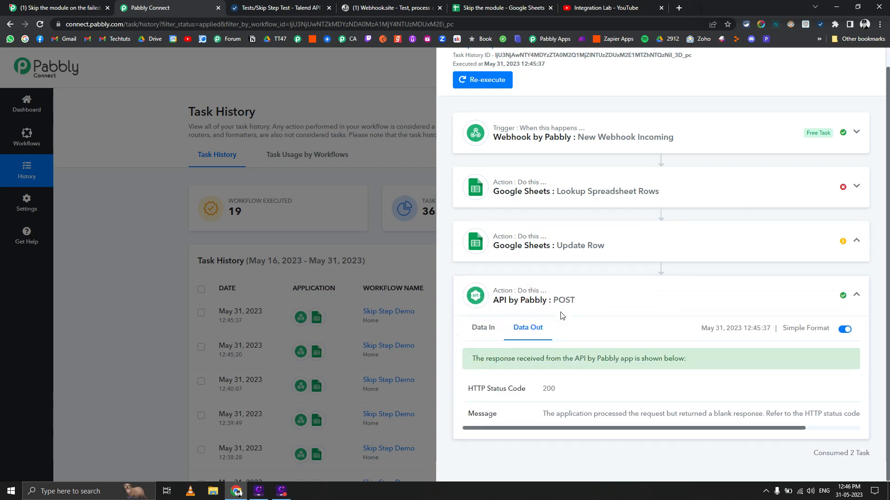
click(483, 329)
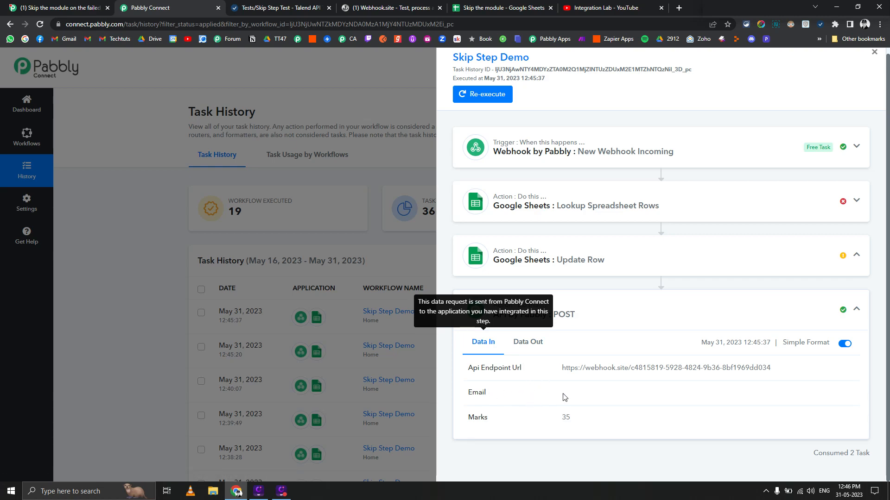
click(216, 291)
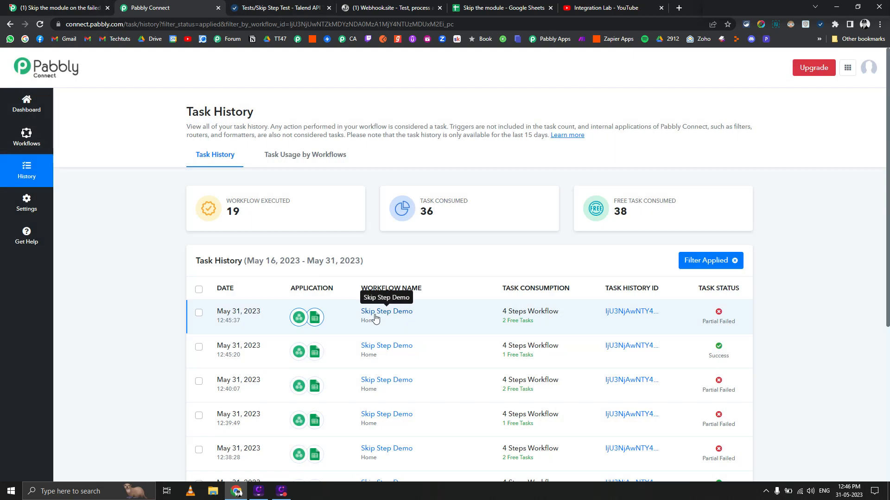
Open the Skip Step Demo workflow and add a third parameter labelled index to the API by Pabbly POST step.
click(388, 309)
click(276, 5)
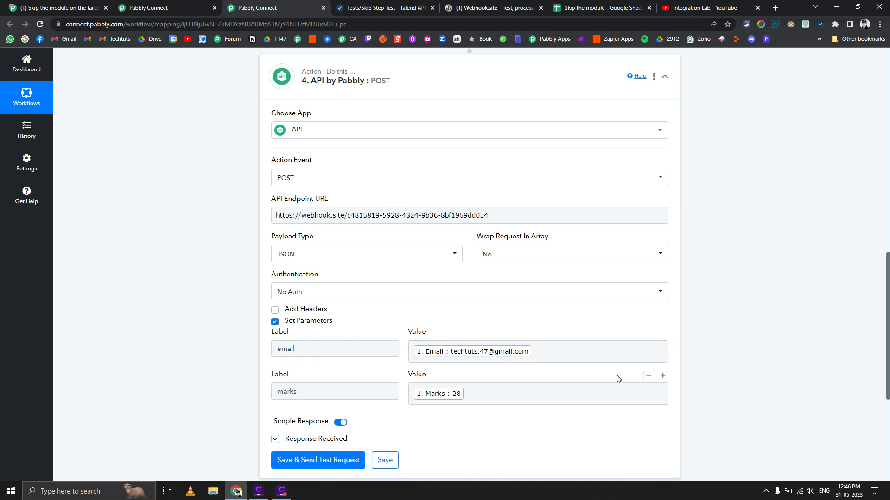
click(662, 375)
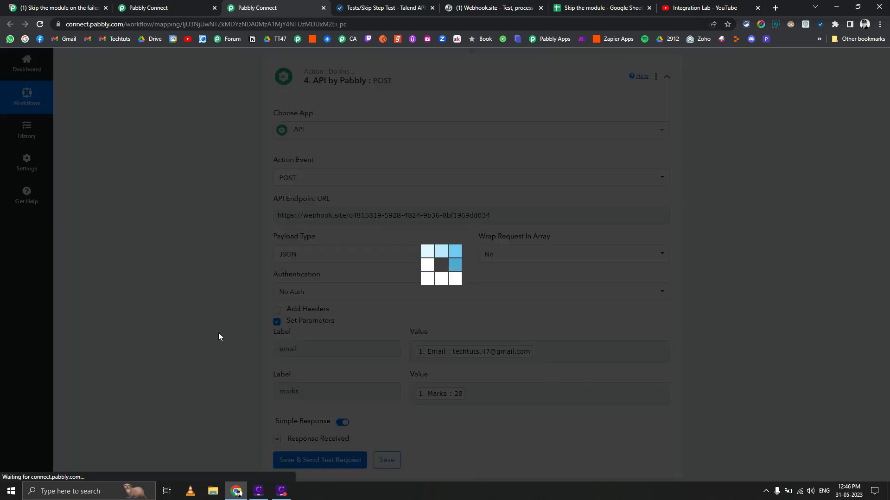
scroll(224, 353, down, 4)
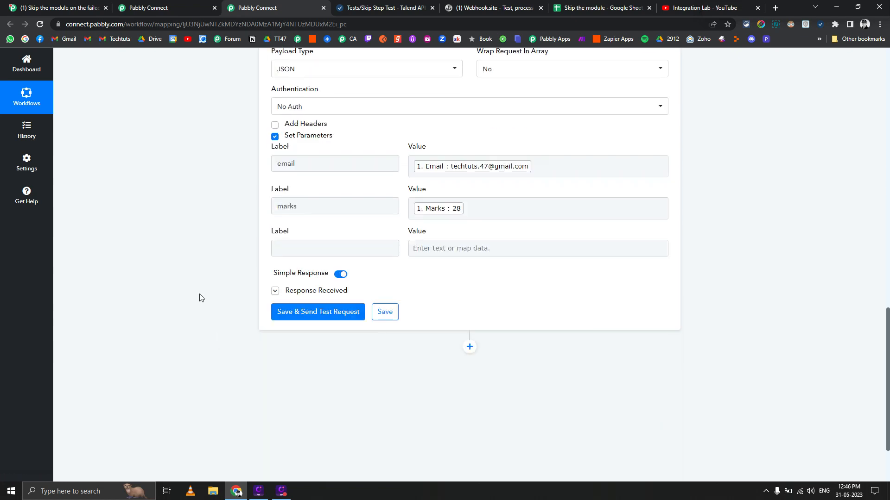
click(316, 251)
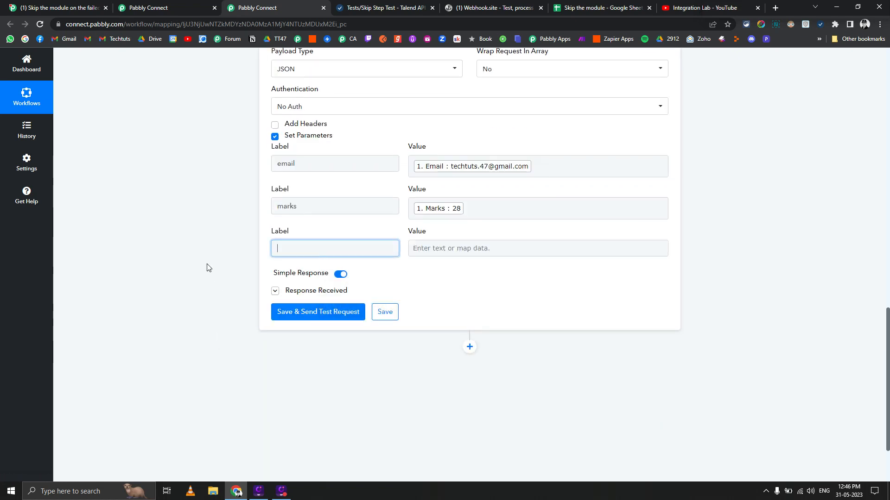
text(index)
Map the index parameter to step 2's Response Result 0 RowIndex, then save the API step and send its test request.
click(470, 250)
click(484, 349)
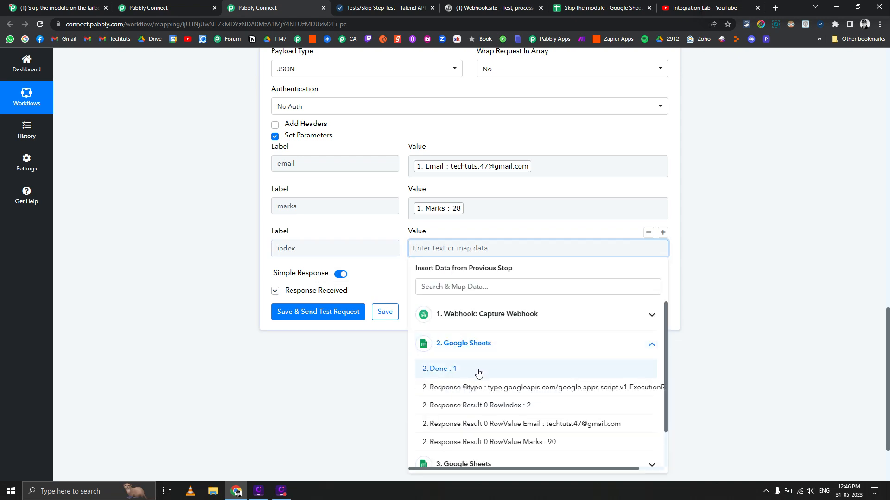
click(486, 406)
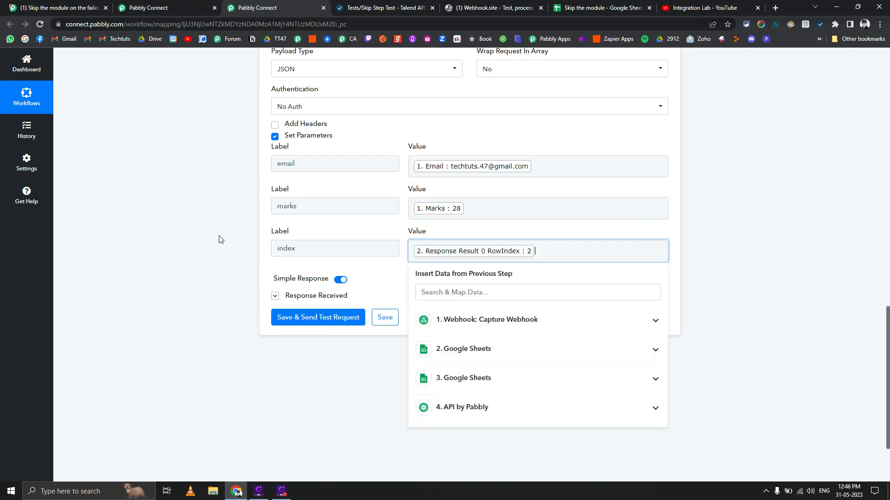
click(220, 237)
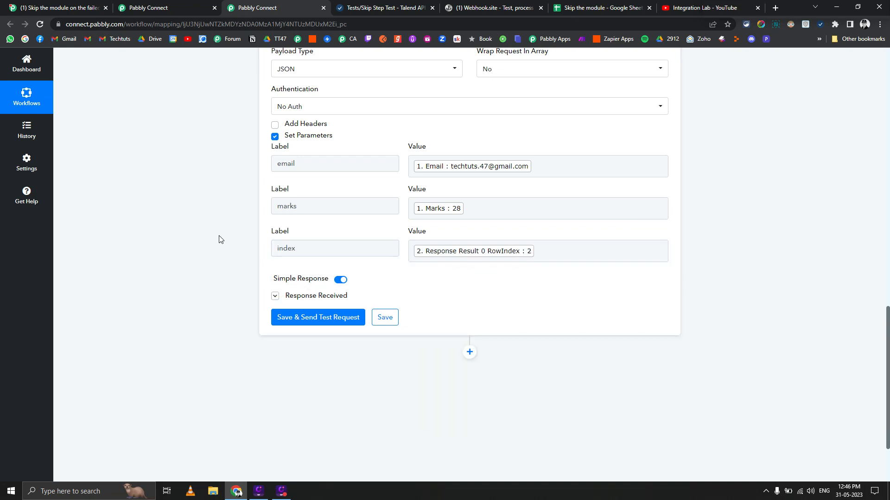
click(352, 320)
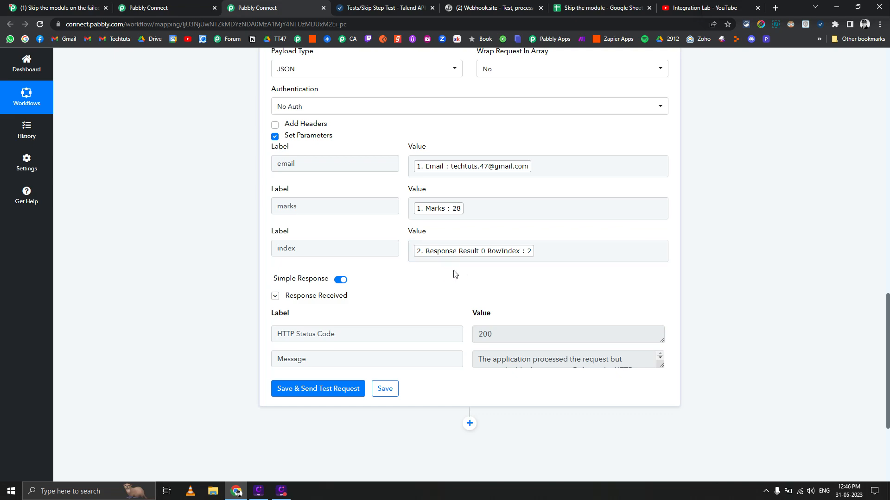
scroll(345, 278, up, 5)
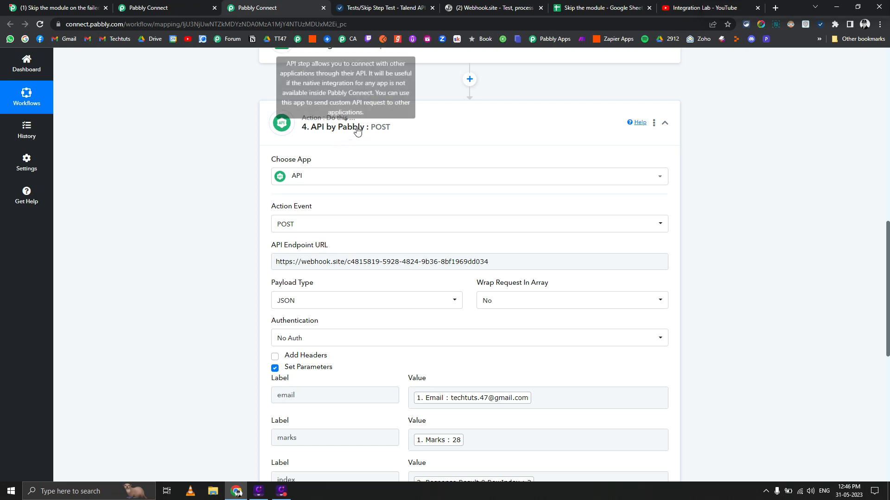
Resend the Skip Step Test request from Talend API Tester, then refresh Pabbly Connect's Task History and open the newest execution.
click(388, 7)
click(829, 136)
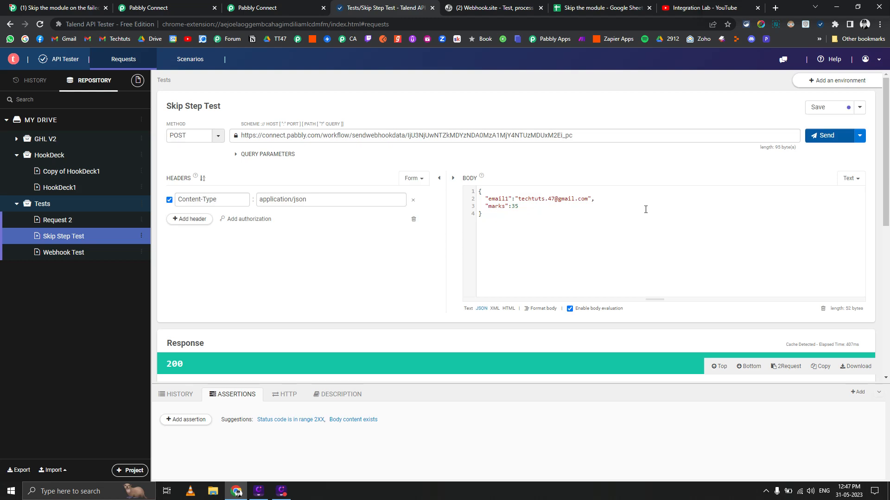
click(188, 5)
click(314, 4)
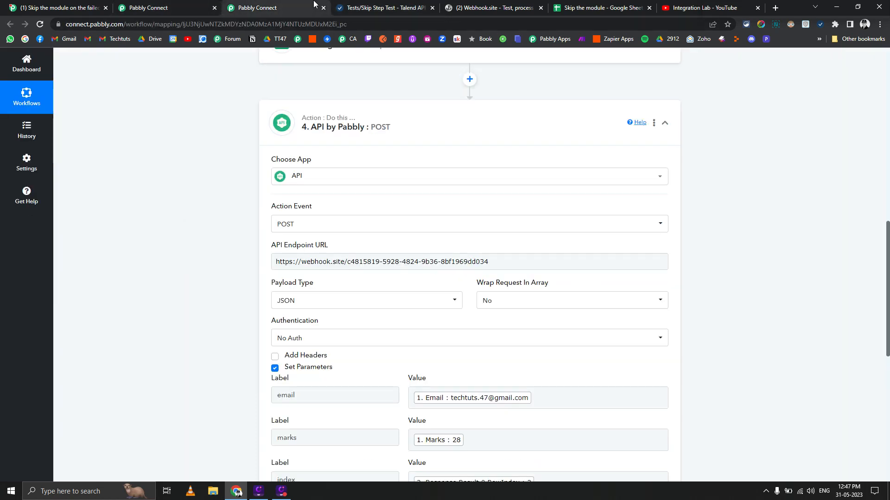
click(174, 6)
click(40, 24)
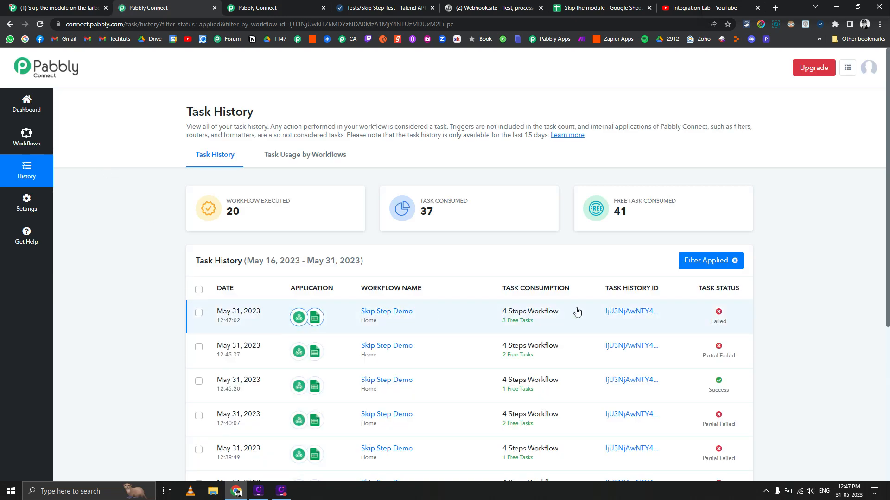
click(625, 307)
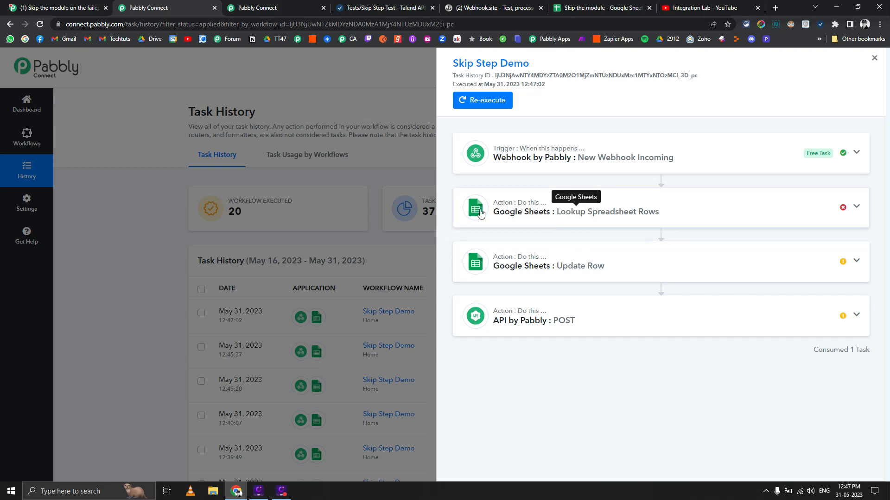
Return to the Skip Step Demo workflow and enable ignoring errors for the Google Sheets Lookup Spreadsheet Rows step.
click(270, 7)
scroll(256, 192, up, 12)
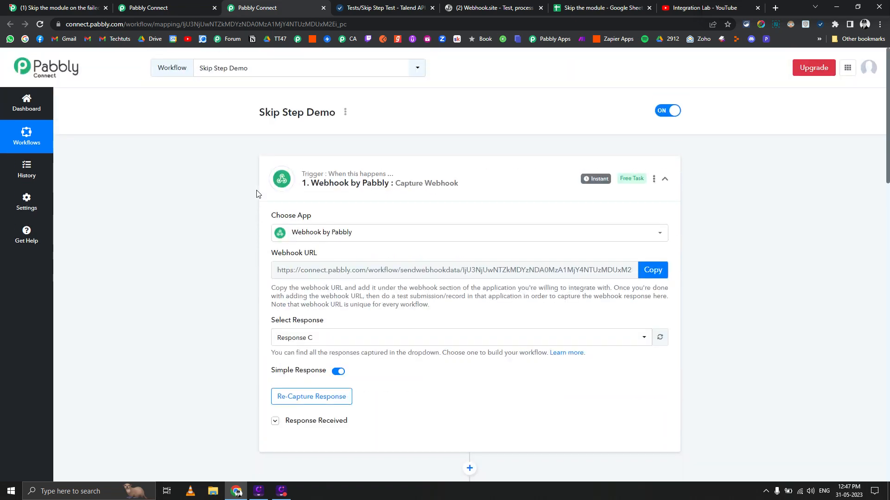
scroll(255, 192, down, 5)
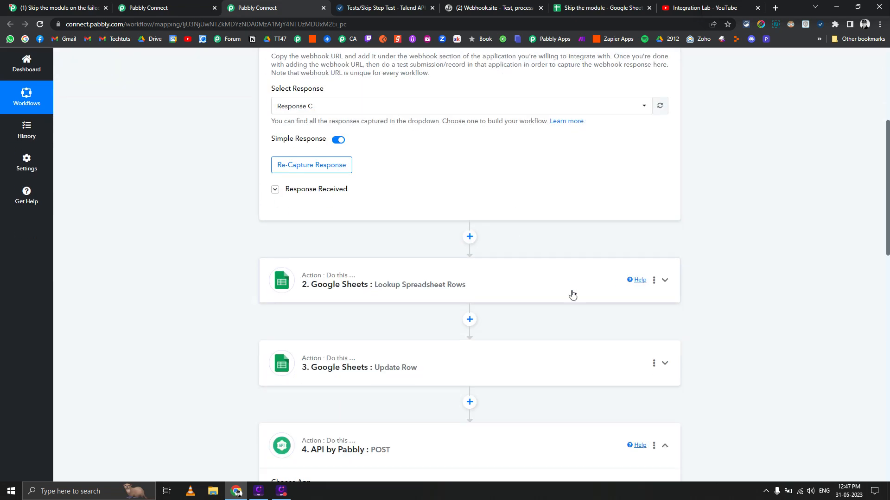
scroll(477, 294, down, 2)
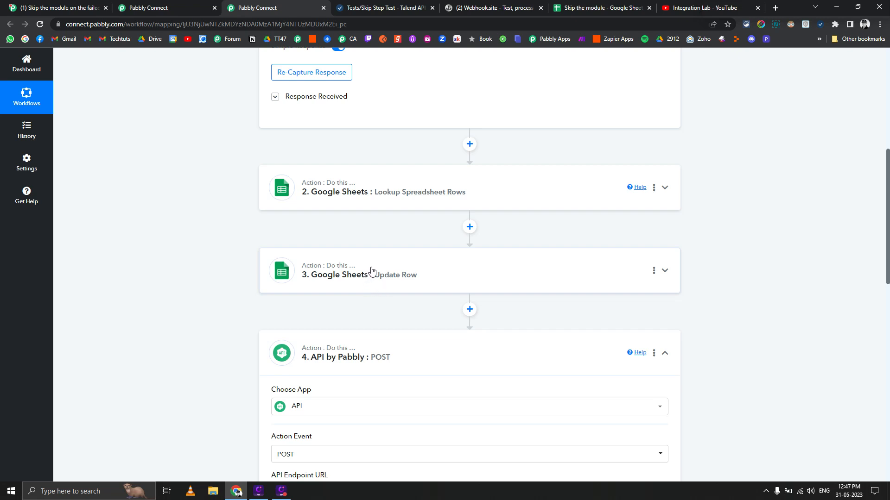
click(653, 187)
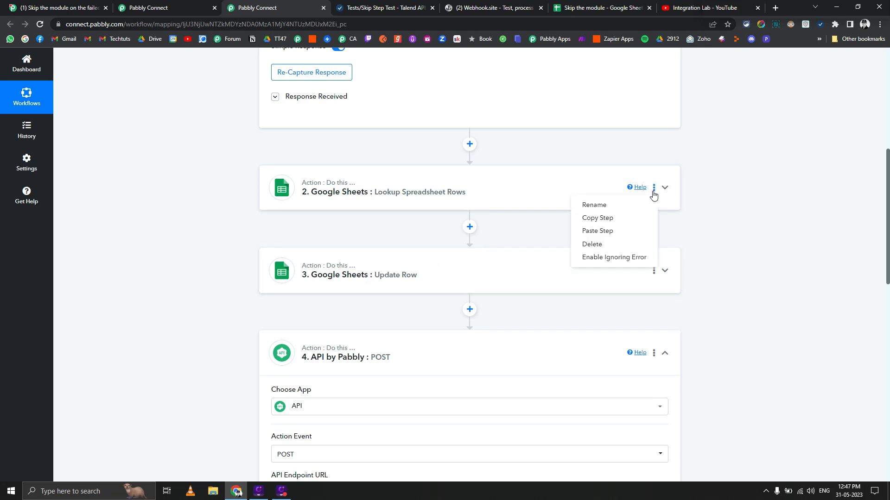
click(618, 261)
click(432, 318)
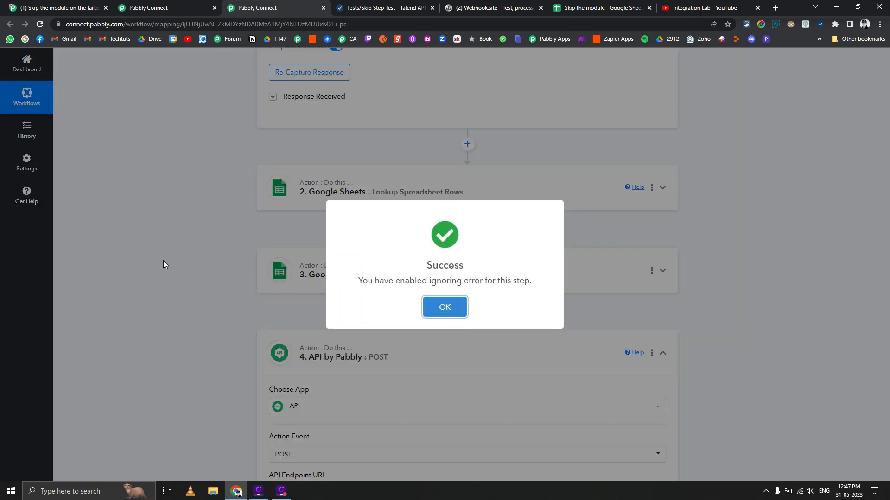
click(456, 309)
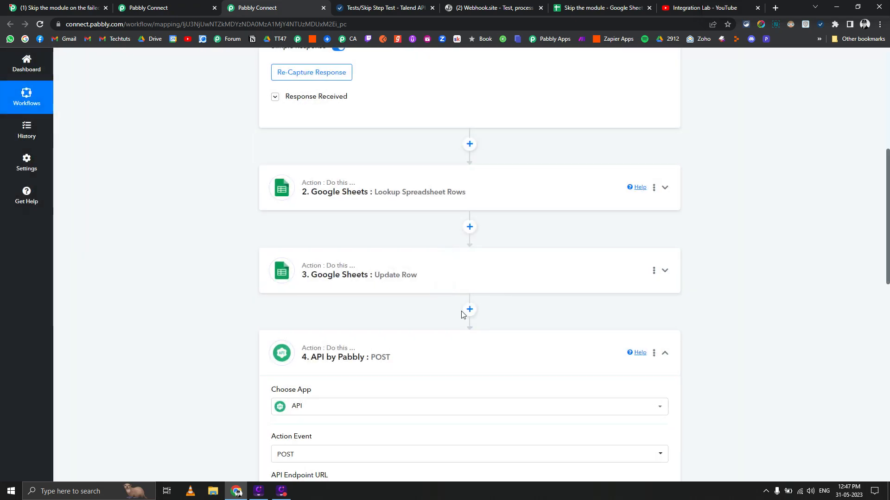
Check the API step's parameters, send the Skip Step Test request again in Talend API Tester and open its execution in the refreshed Task History.
scroll(200, 310, down, 5)
scroll(195, 308, down, 5)
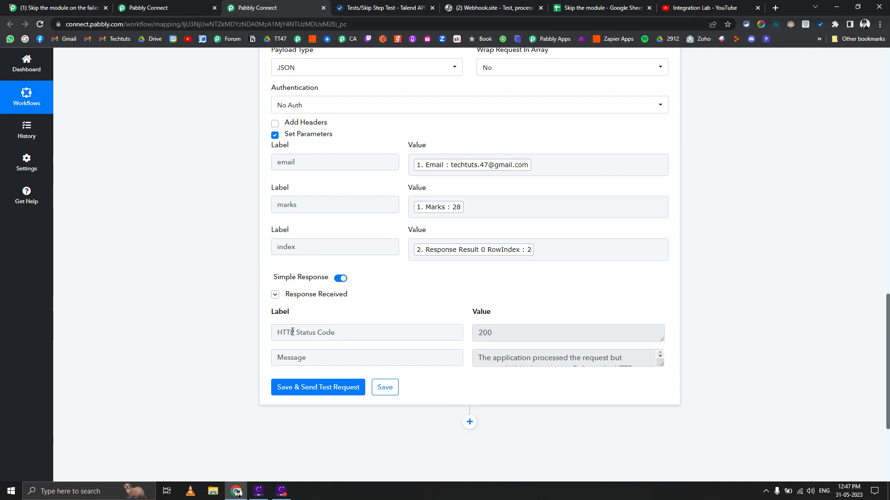
scroll(261, 332, up, 4)
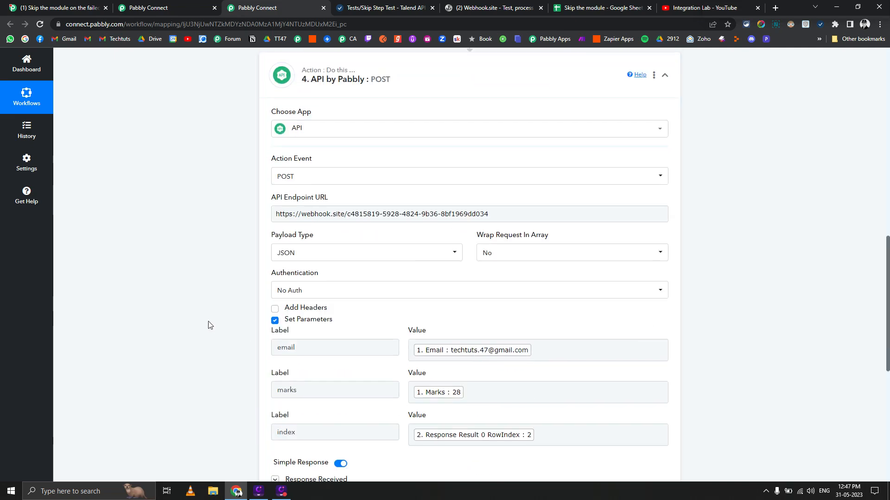
click(359, 8)
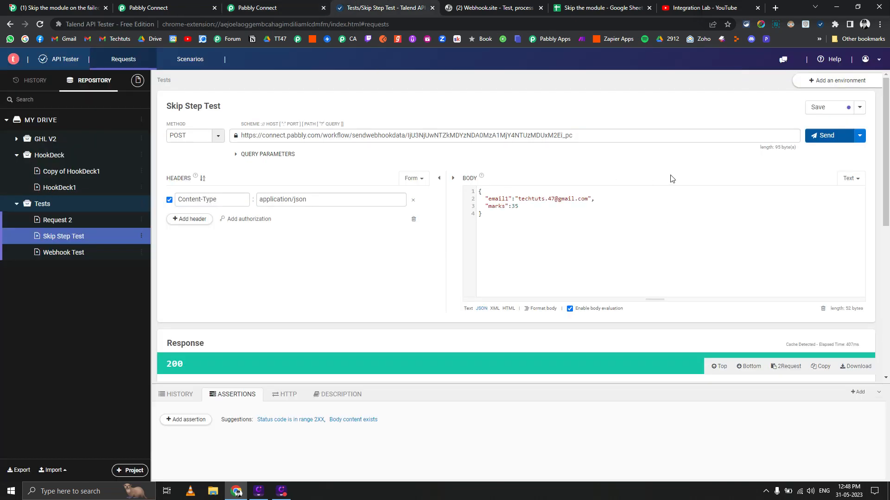
click(818, 141)
click(167, 5)
click(125, 99)
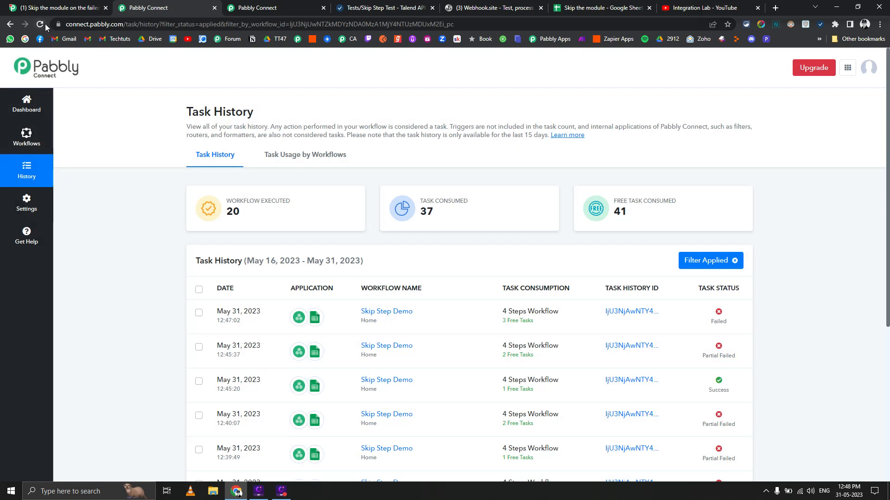
click(41, 23)
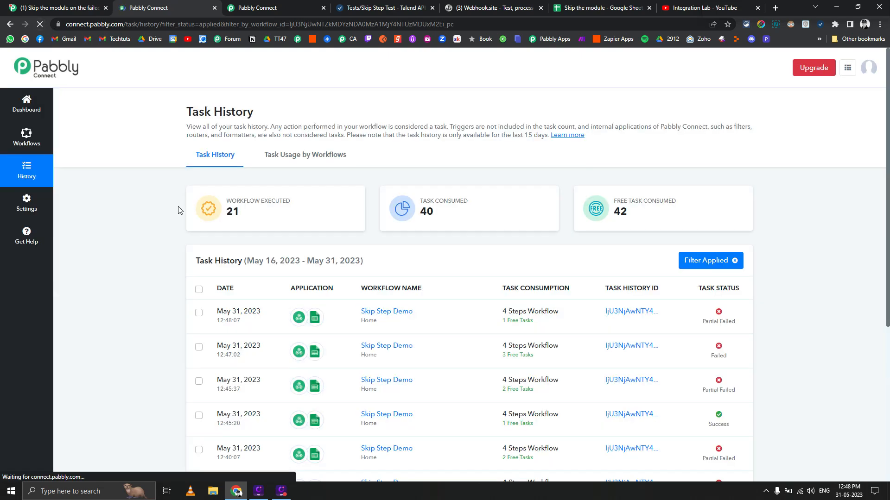
click(635, 312)
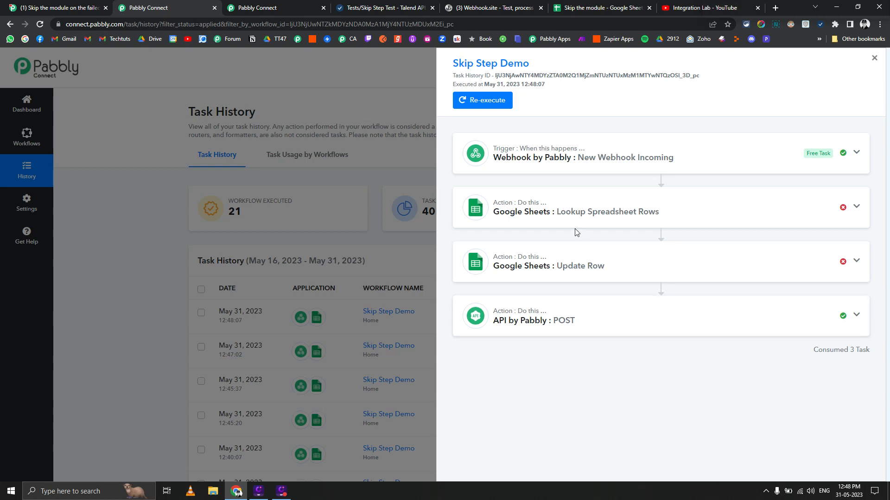
Inspect the output data of the Lookup Spreadsheet Rows, Update Row and API POST steps in the opened Skip Step Demo execution.
click(645, 216)
scroll(565, 326, down, 1)
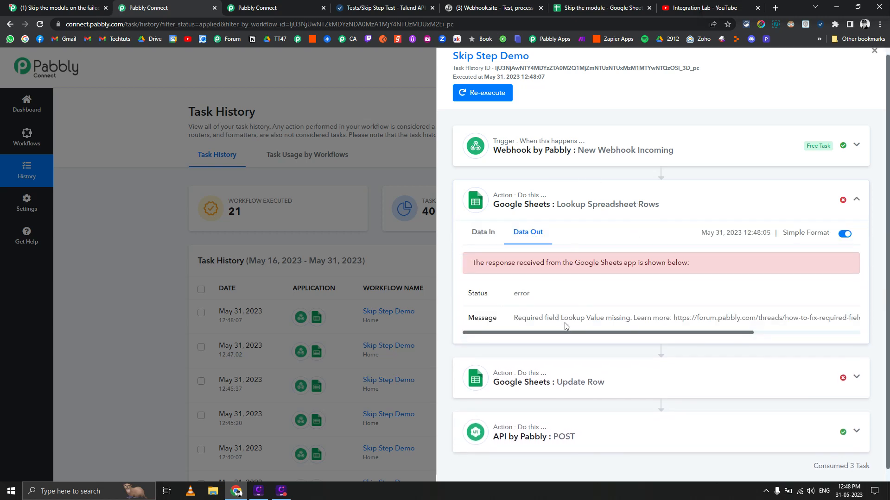
click(580, 374)
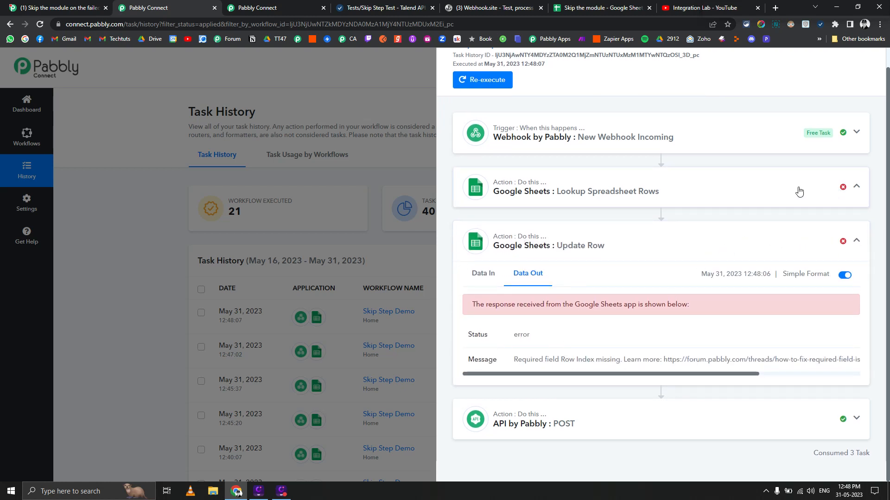
click(556, 422)
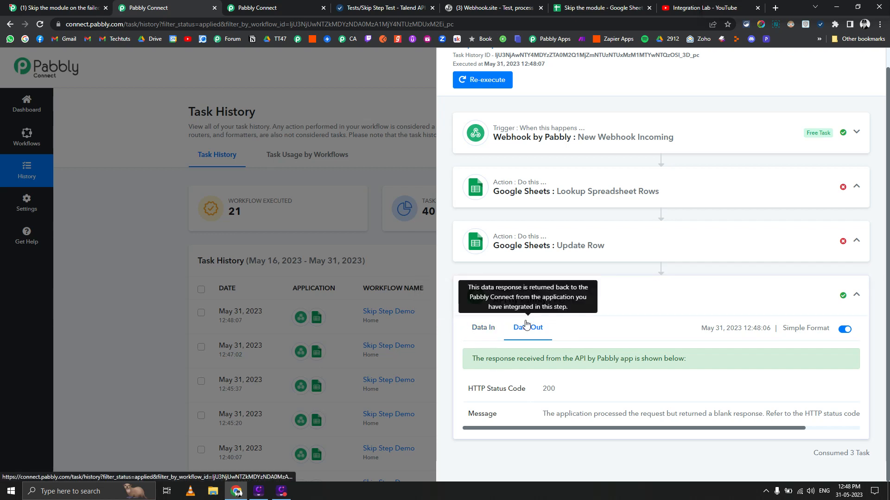
Return to the Skip Step Demo workflow and collapse the API by Pabbly POST step.
click(250, 8)
scroll(217, 258, up, 2)
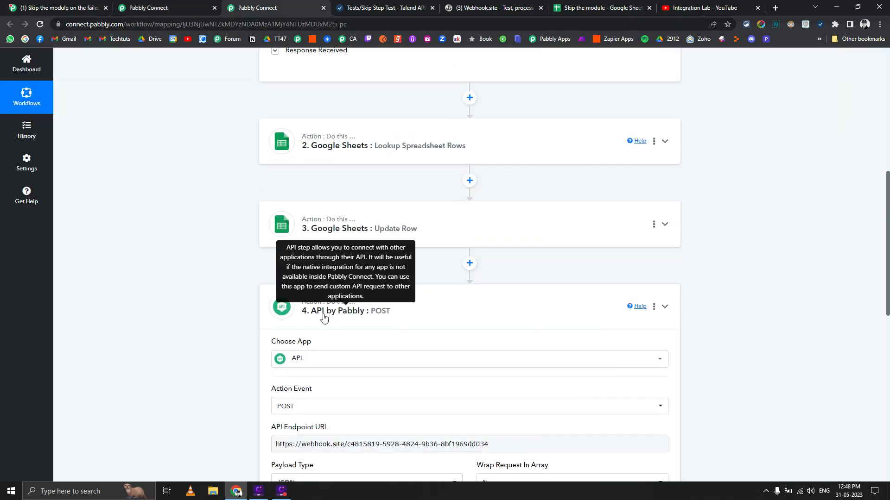
click(265, 312)
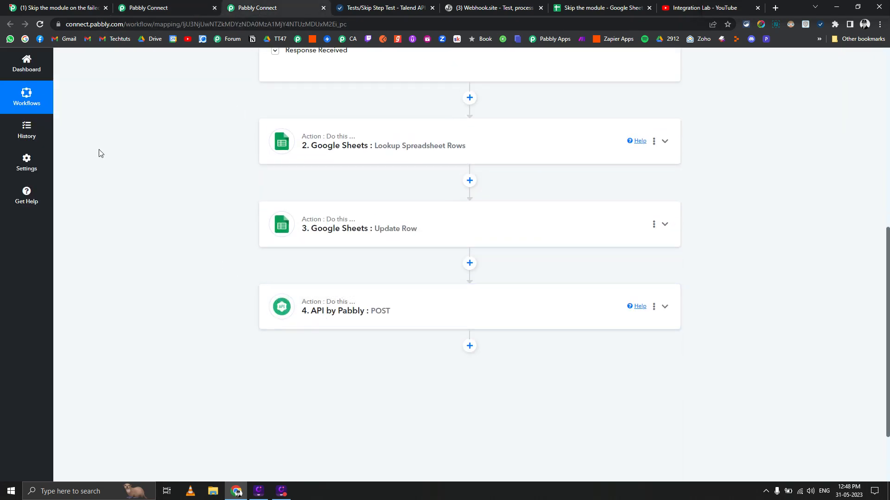
Switch to the Pabbly forum post on skipping modules and read its getting started, feature description, ignoring errors and task count sections.
click(54, 7)
scroll(172, 218, down, 2)
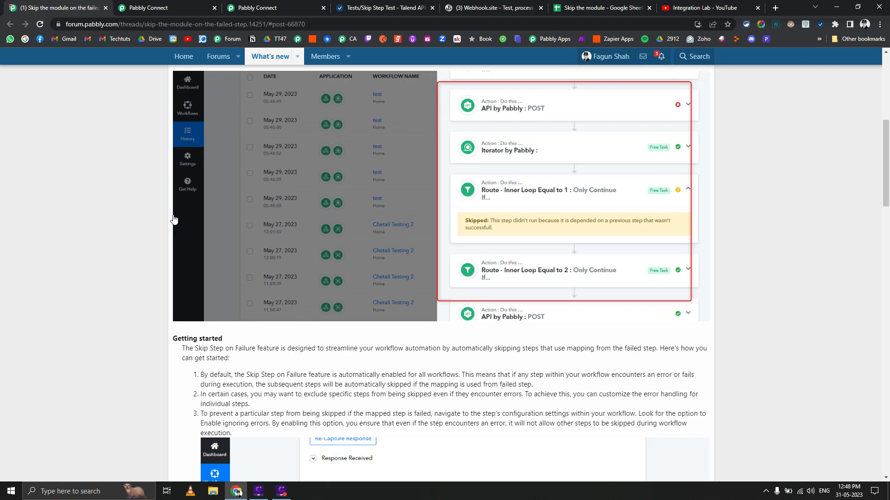
scroll(101, 221, down, 6)
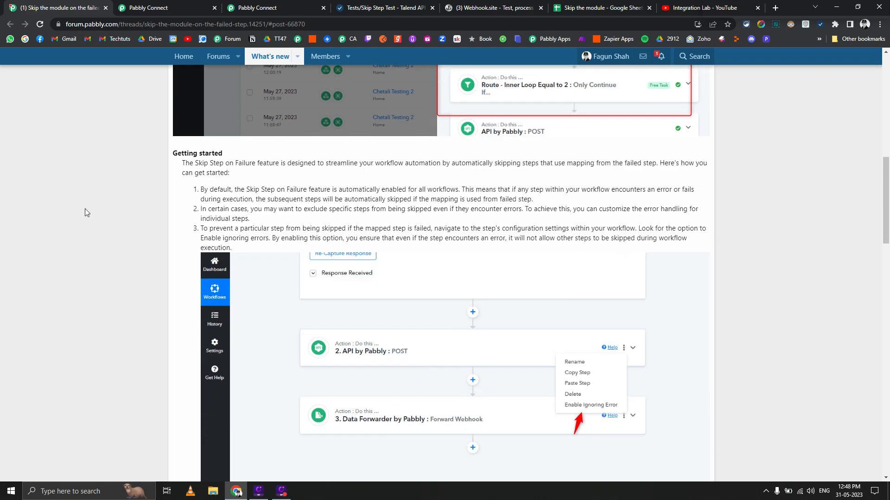
scroll(82, 207, down, 2)
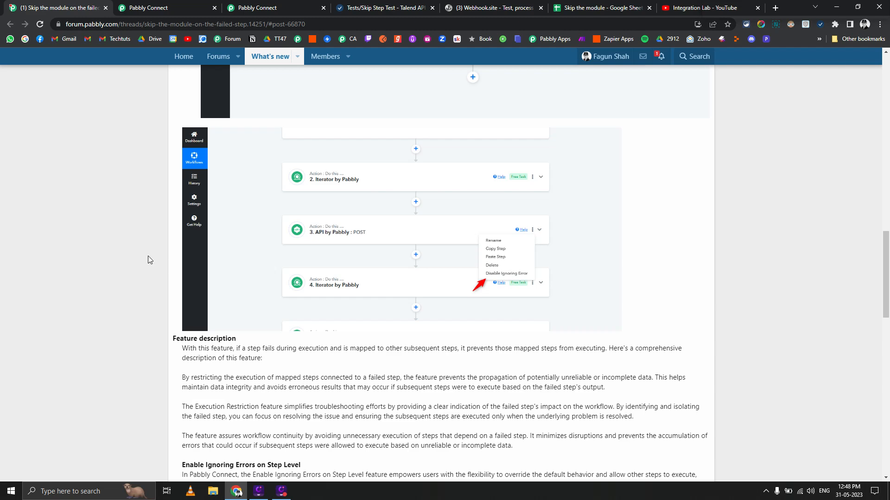
scroll(118, 247, down, 3)
scroll(118, 244, down, 3)
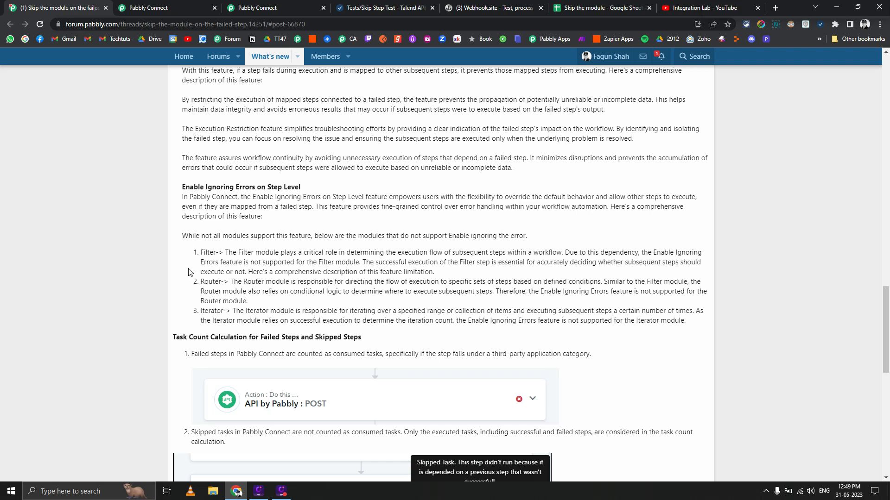
Go back to the forum post's title and introduction, then switch to the Integration Lab channel on YouTube.
scroll(189, 272, up, 7)
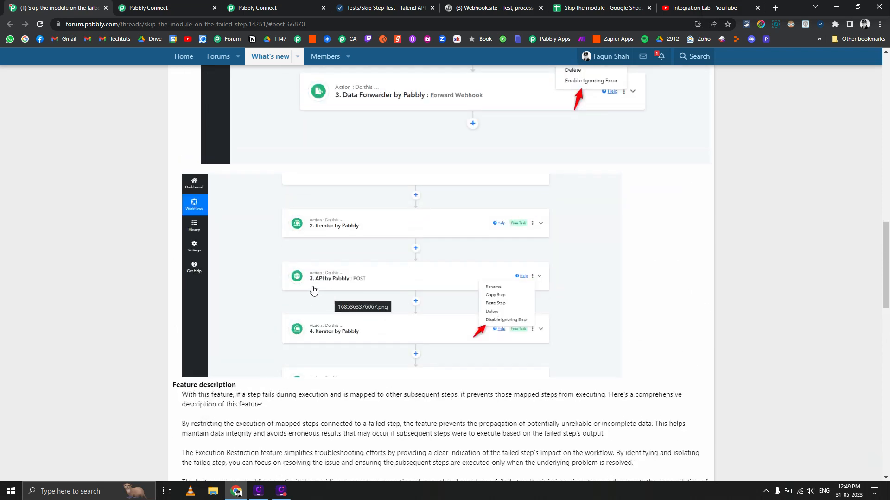
scroll(311, 292, up, 7)
scroll(311, 291, up, 15)
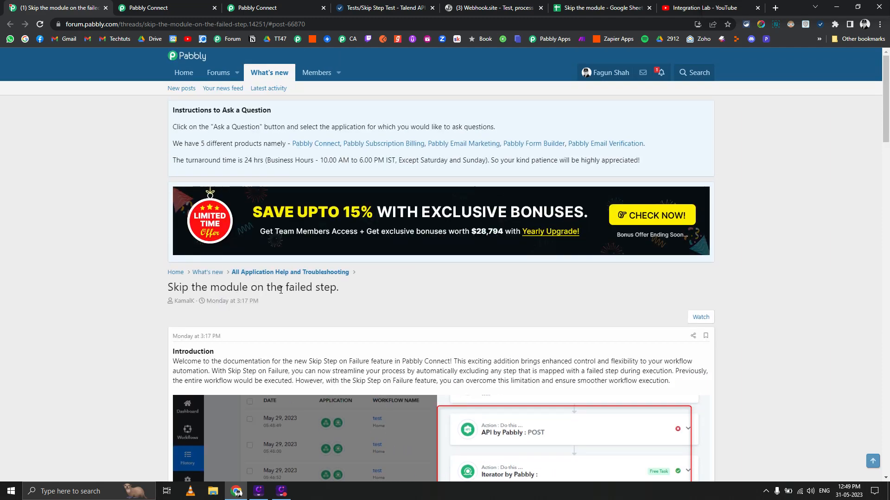
scroll(331, 290, down, 3)
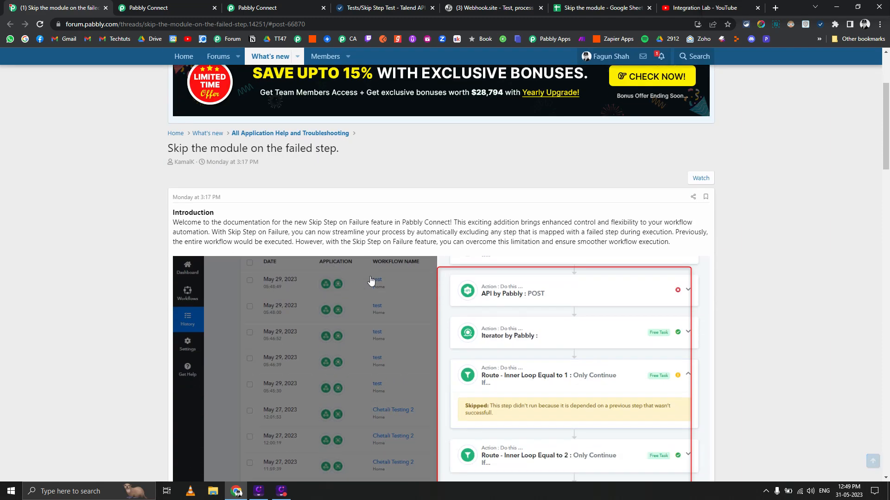
click(666, 8)
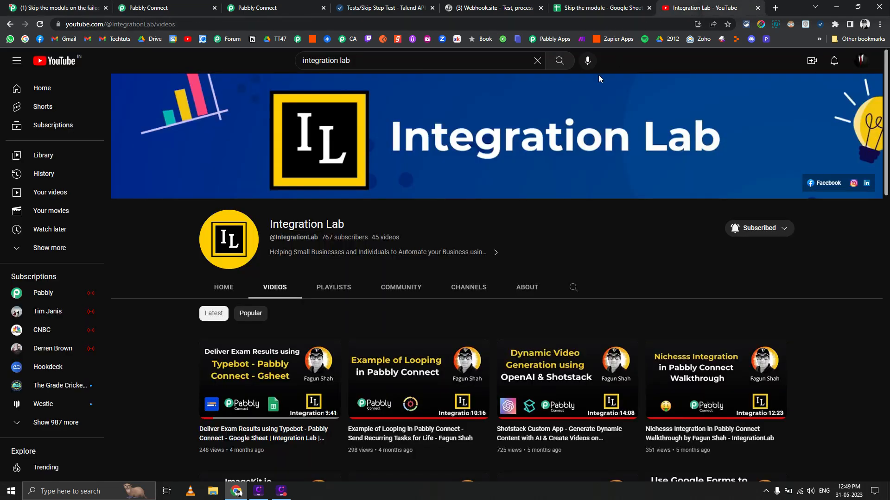